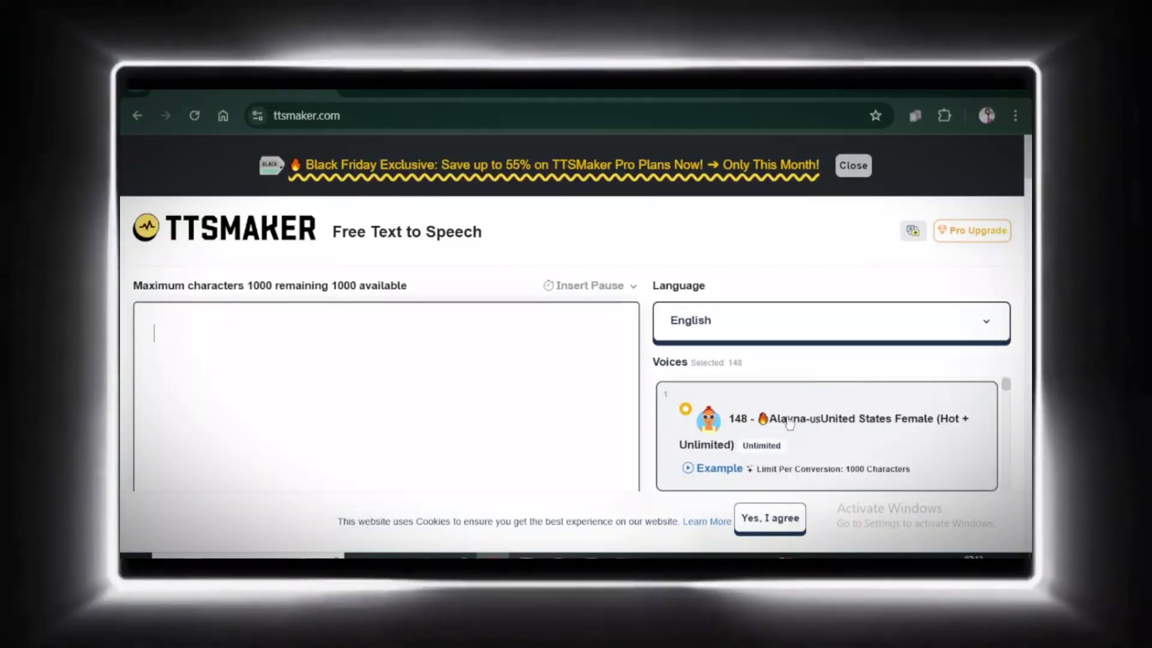
Preview the Alayna voice, paste the welcome paragraph, enter the captcha answer and convert it to speech.
{"action": "scroll", "coordinate": [680, 443], "scroll_direction": "down", "scroll_amount": 2}
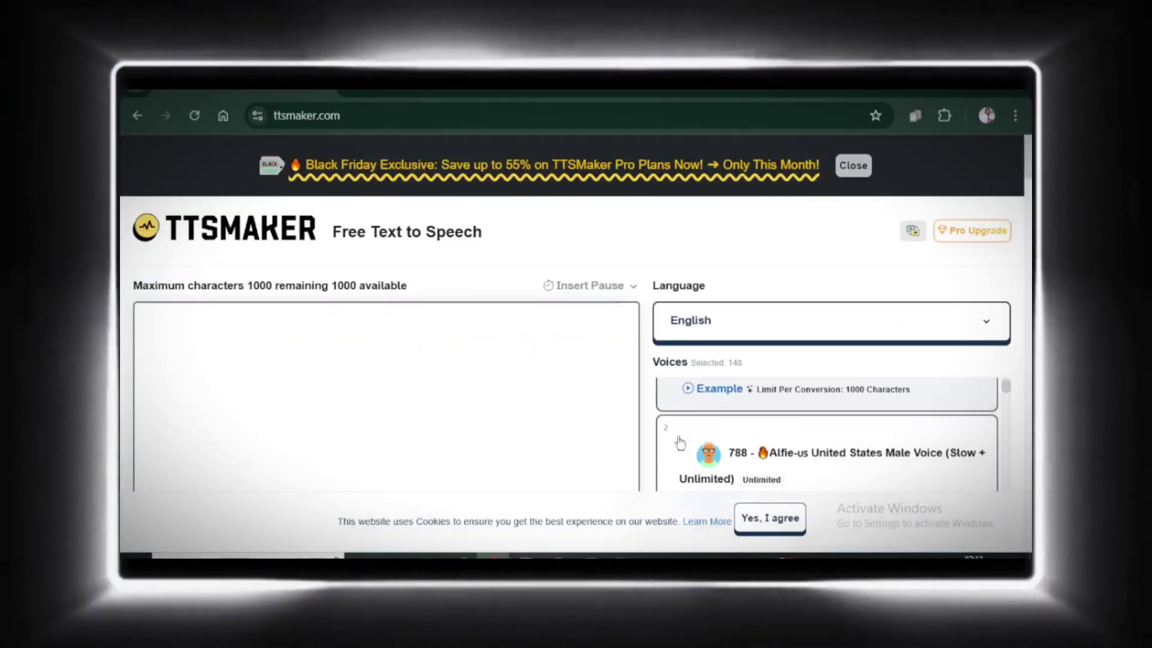
{"action": "scroll", "coordinate": [695, 444], "scroll_direction": "up", "scroll_amount": 1}
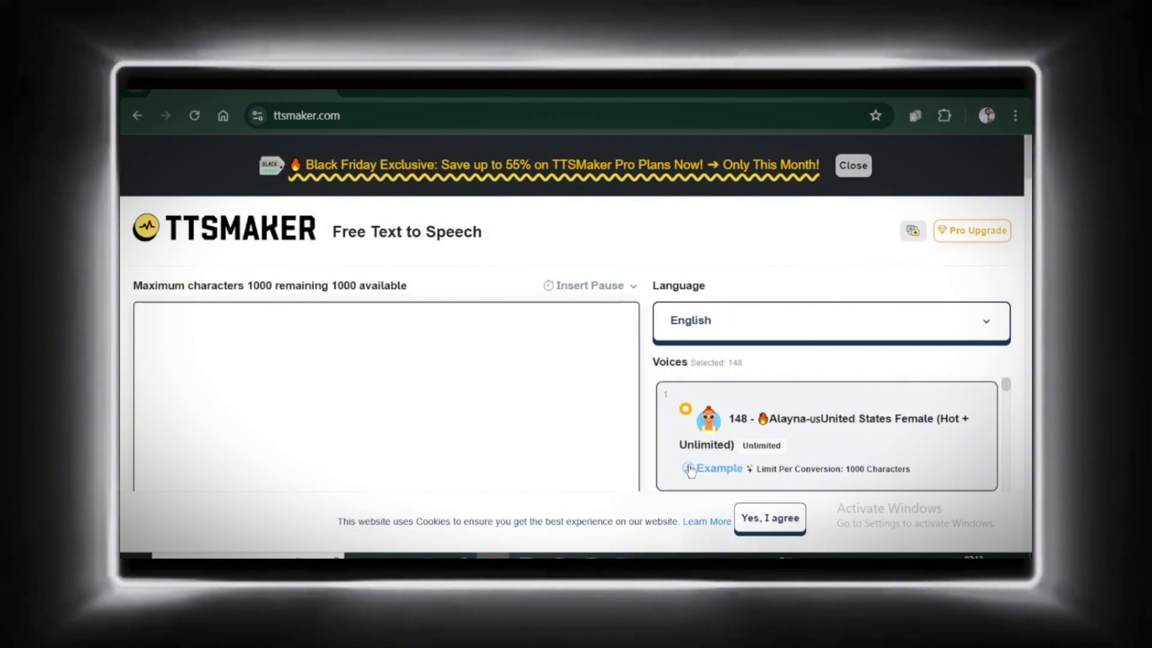
{"action": "left_click", "coordinate": [690, 474]}
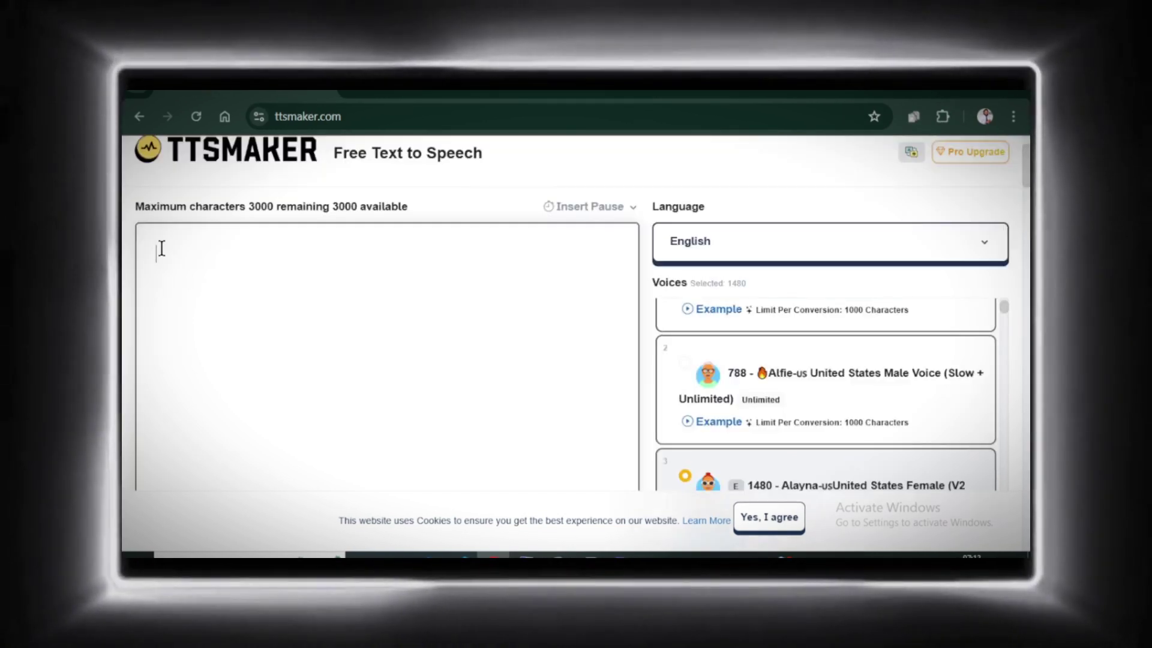
{"action": "type", "text": "Hey, Welcome to Gessang AI! I recently found a text to speech generated that offers excellence features with the free plan.The voices are so natural with different emotions."}
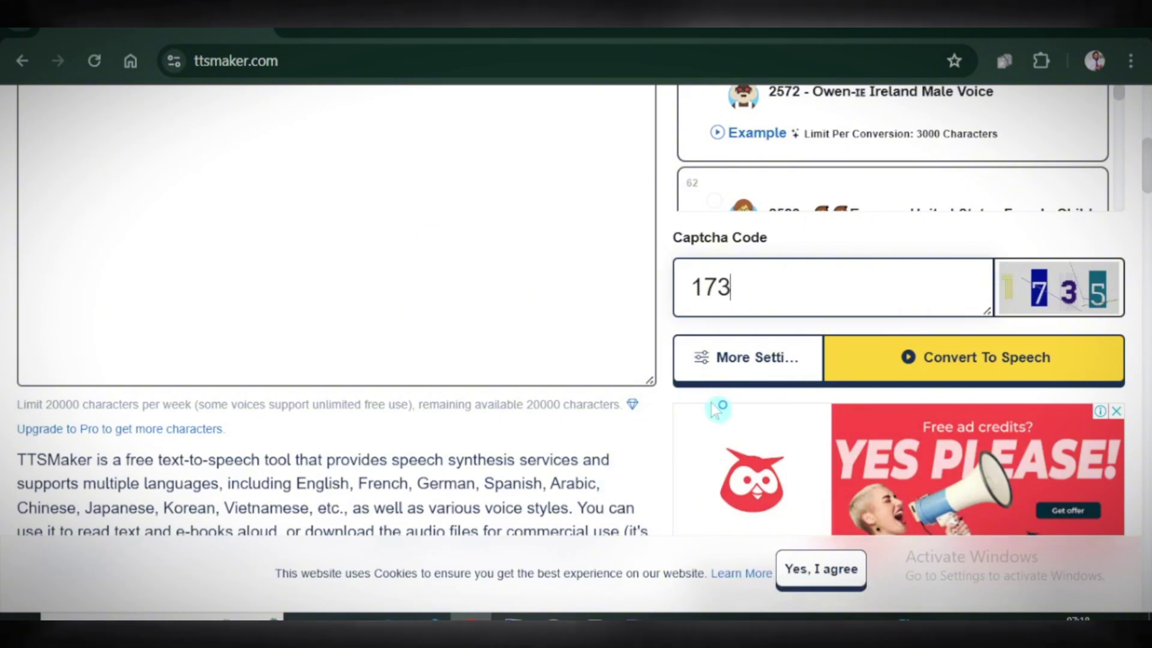
{"action": "type", "text": "5"}
{"action": "left_click", "coordinate": [969, 365]}
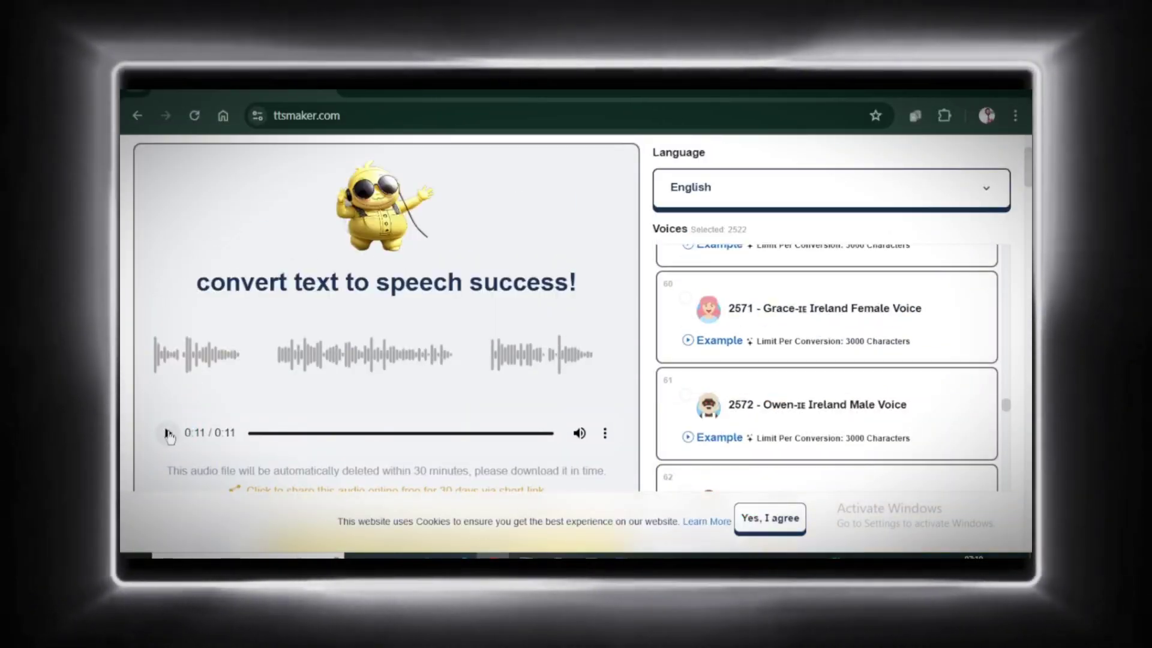
Play the 11-second result and download the voice file.
{"action": "left_click", "coordinate": [168, 433]}
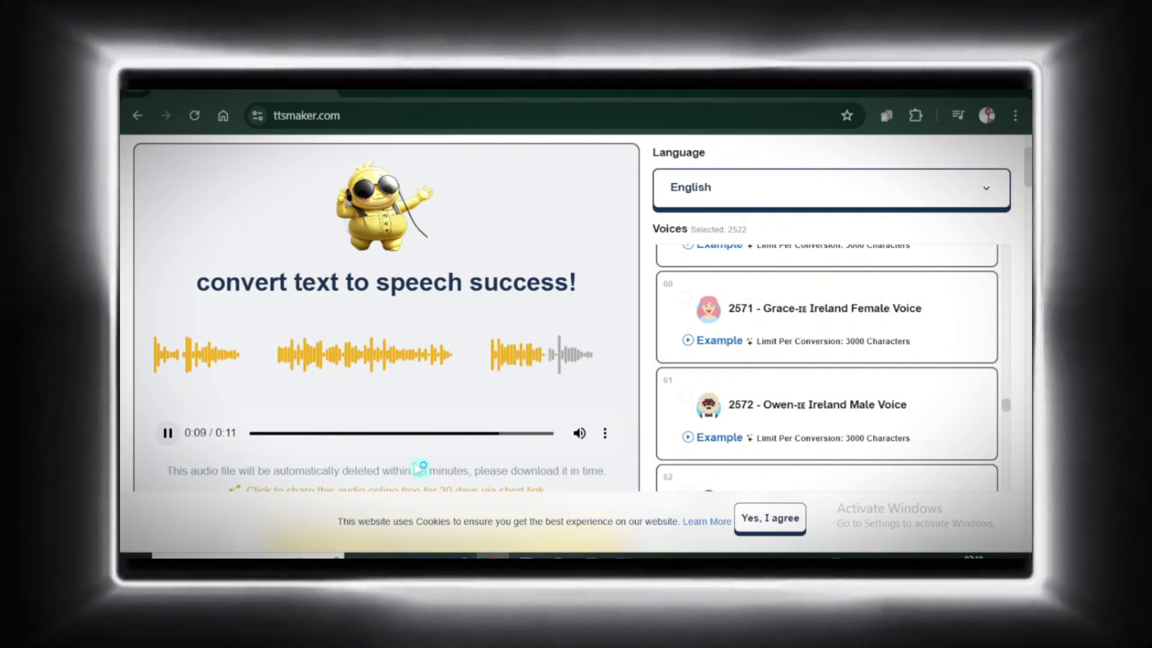
{"action": "scroll", "coordinate": [420, 467], "scroll_direction": "down", "scroll_amount": 3}
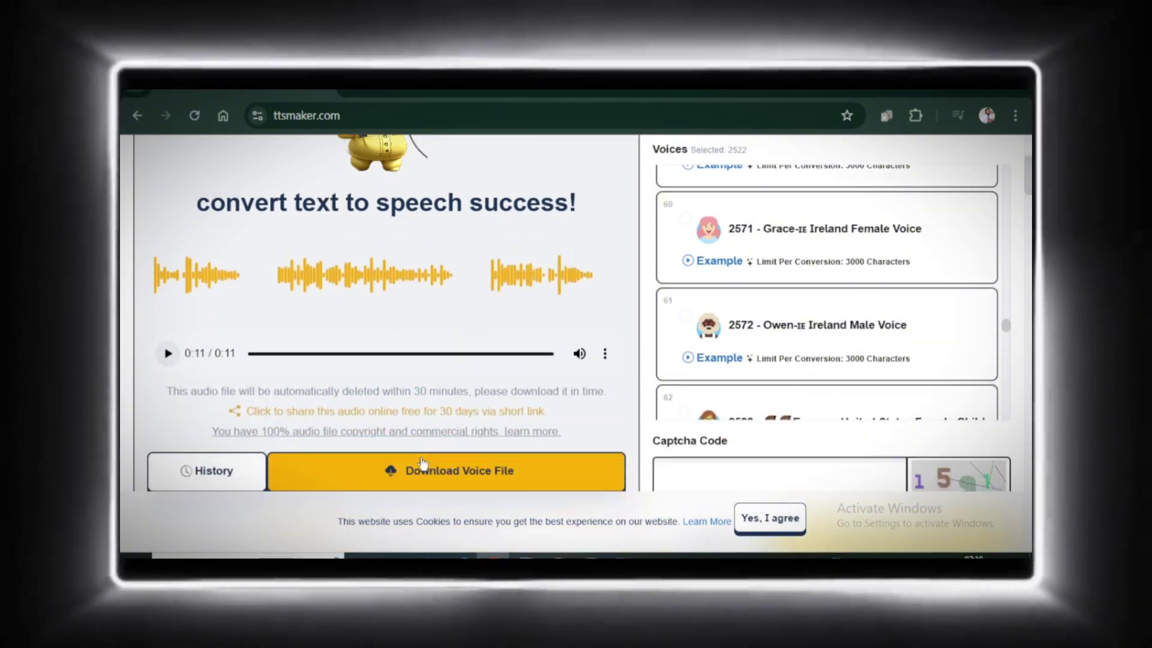
{"action": "left_click", "coordinate": [424, 462]}
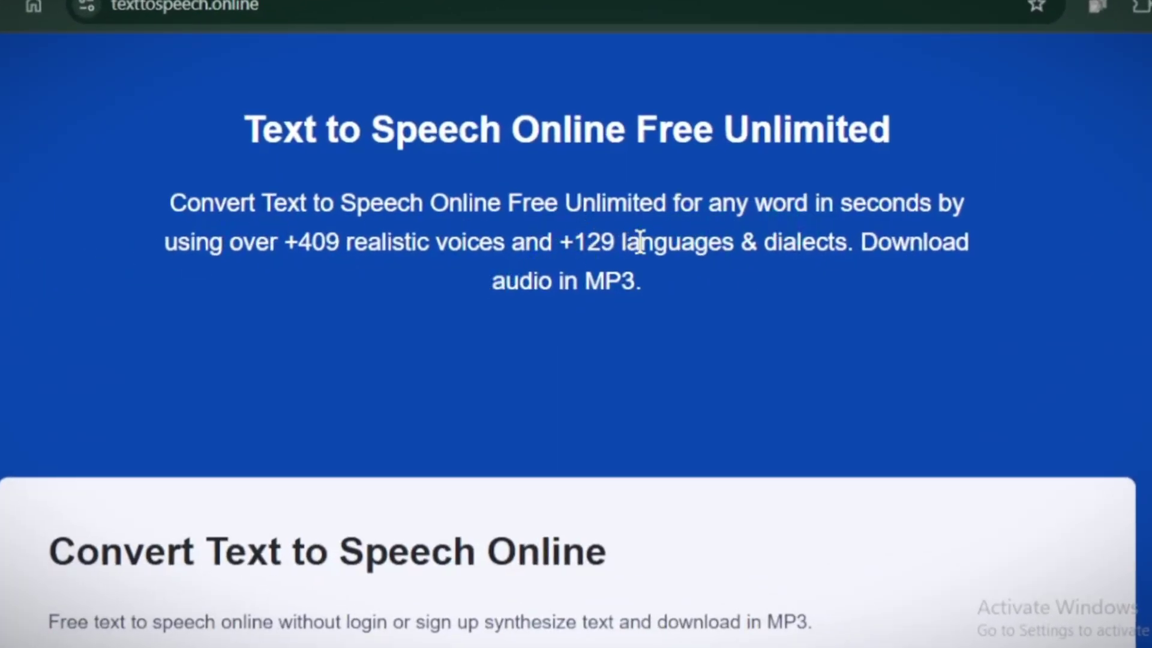
Set the language to English (UK) and paste the welcome paragraph into the text box.
{"action": "scroll", "coordinate": [690, 231], "scroll_direction": "down", "scroll_amount": 5}
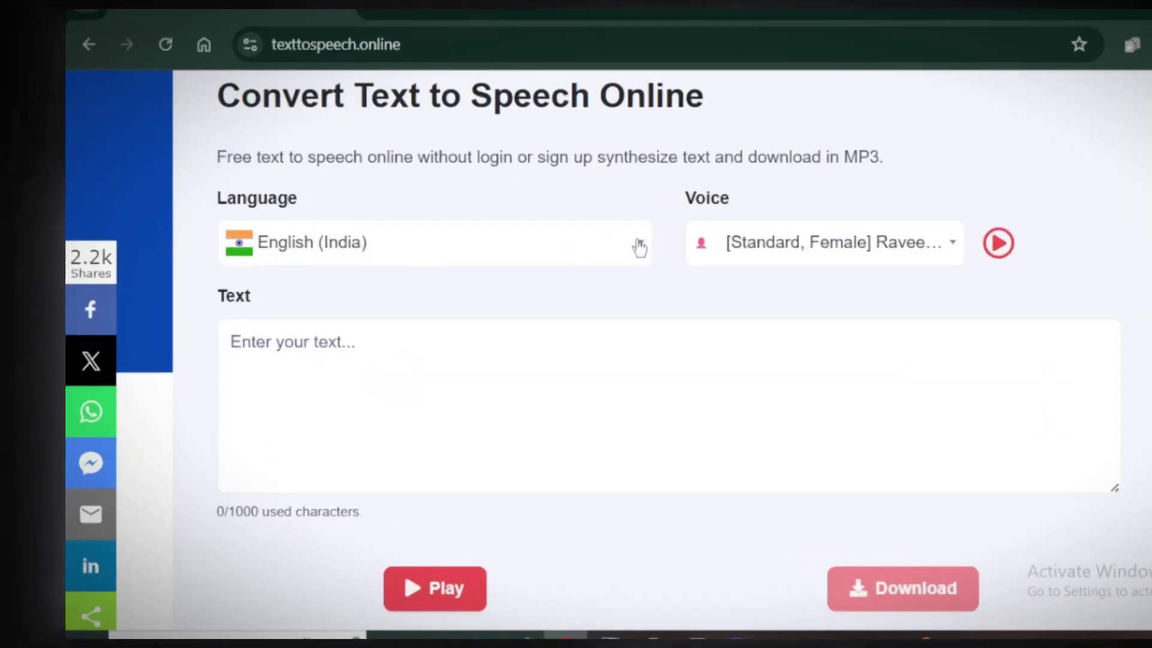
{"action": "left_click", "coordinate": [639, 246]}
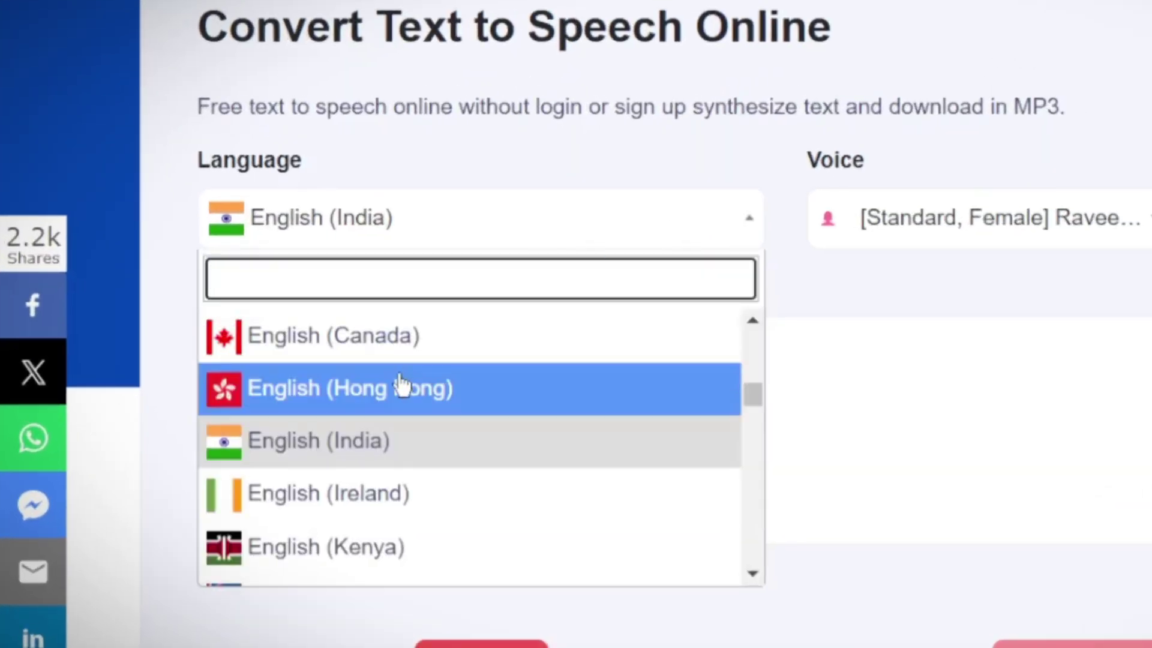
{"action": "scroll", "coordinate": [402, 387], "scroll_direction": "down", "scroll_amount": 4}
{"action": "left_click", "coordinate": [320, 355]}
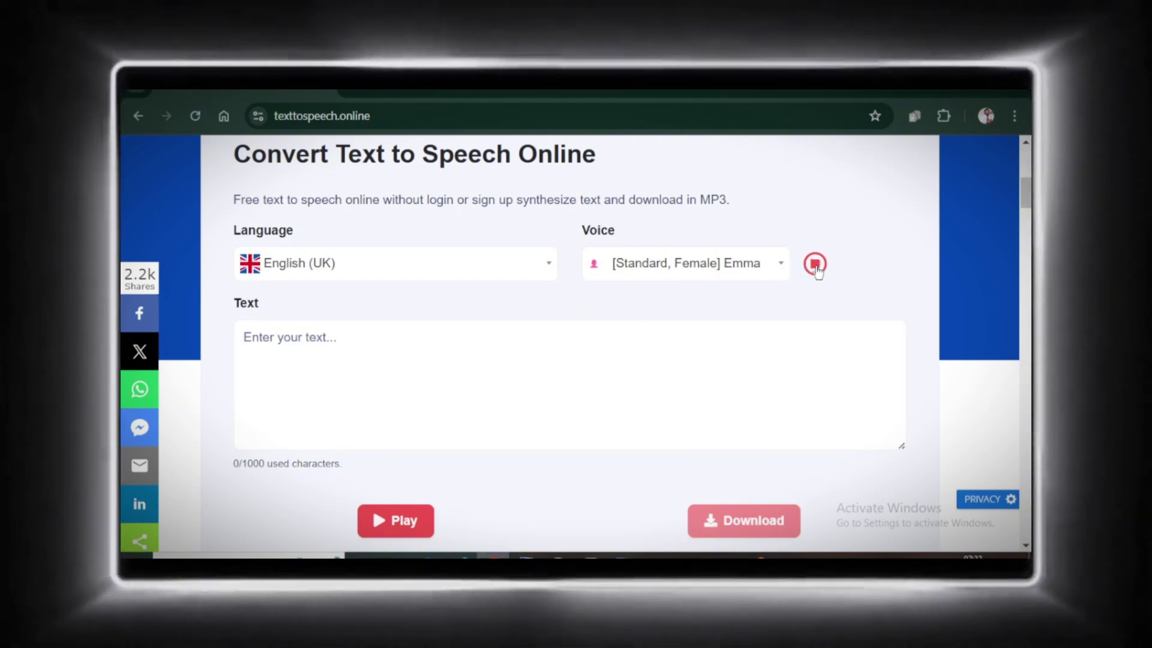
{"action": "left_click", "coordinate": [301, 380]}
{"action": "type", "text": "Hey, Welcome to Gessang AI! I recently found a text to speech generated that offers excellence features with the free plan. The voices are so natural, with different emotions."}
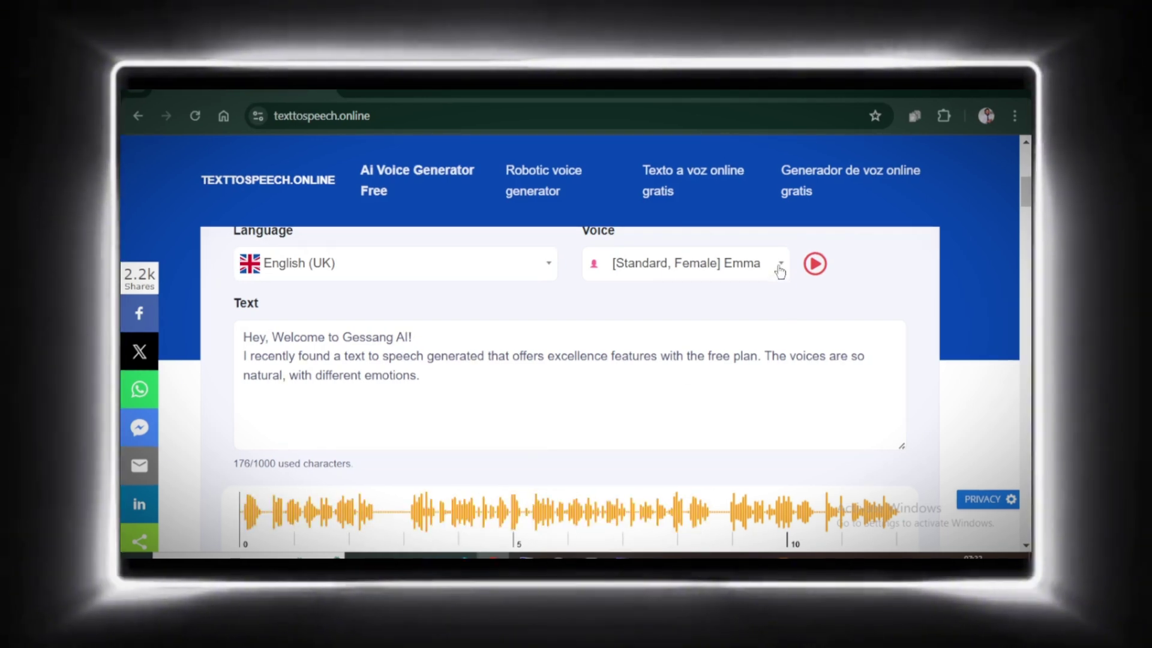
Pick the Standard male voice Brian and play the paragraph with Try it out.
{"action": "left_click", "coordinate": [780, 264]}
{"action": "left_click", "coordinate": [665, 327]}
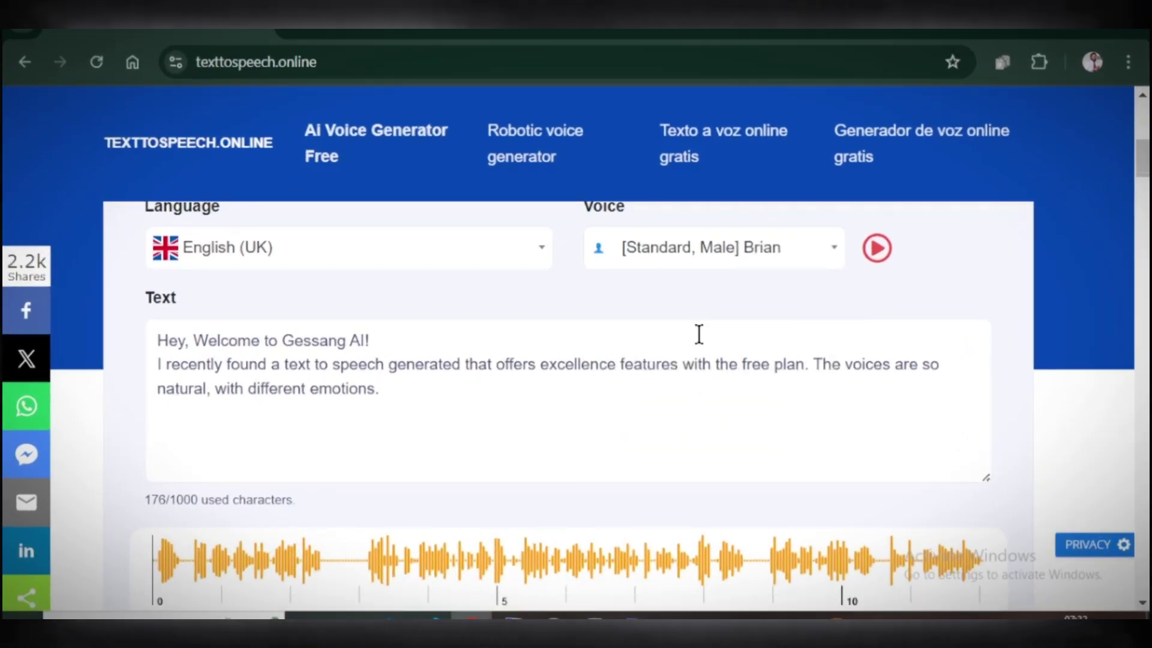
{"action": "scroll", "coordinate": [644, 439], "scroll_direction": "down", "scroll_amount": 3}
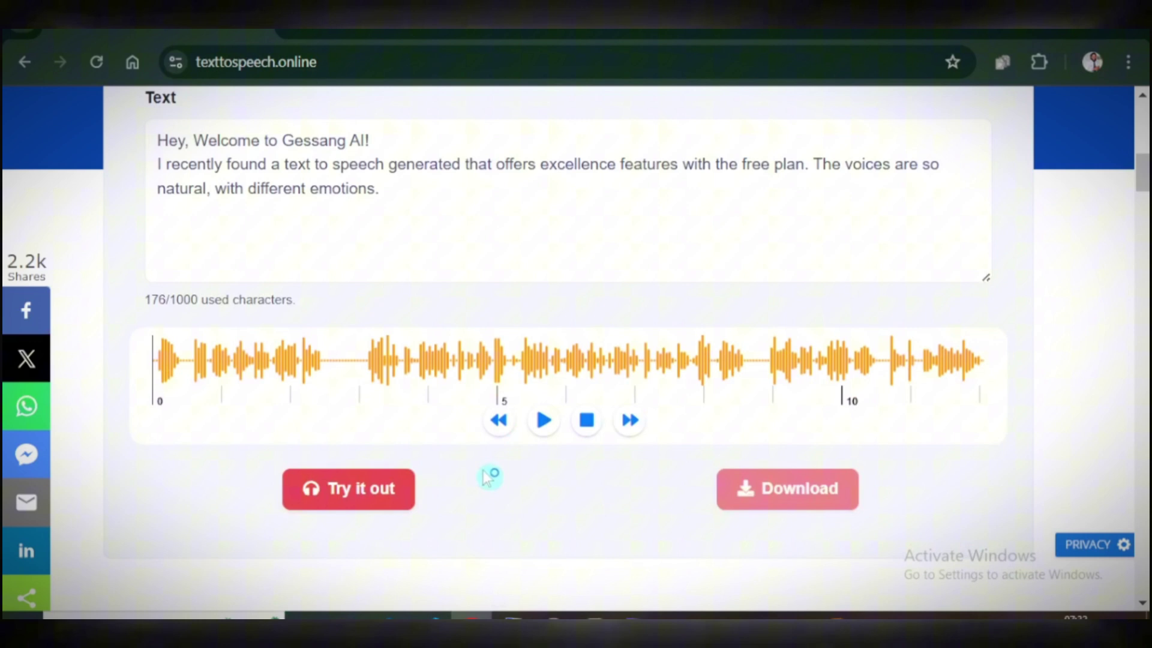
{"action": "left_click", "coordinate": [368, 509]}
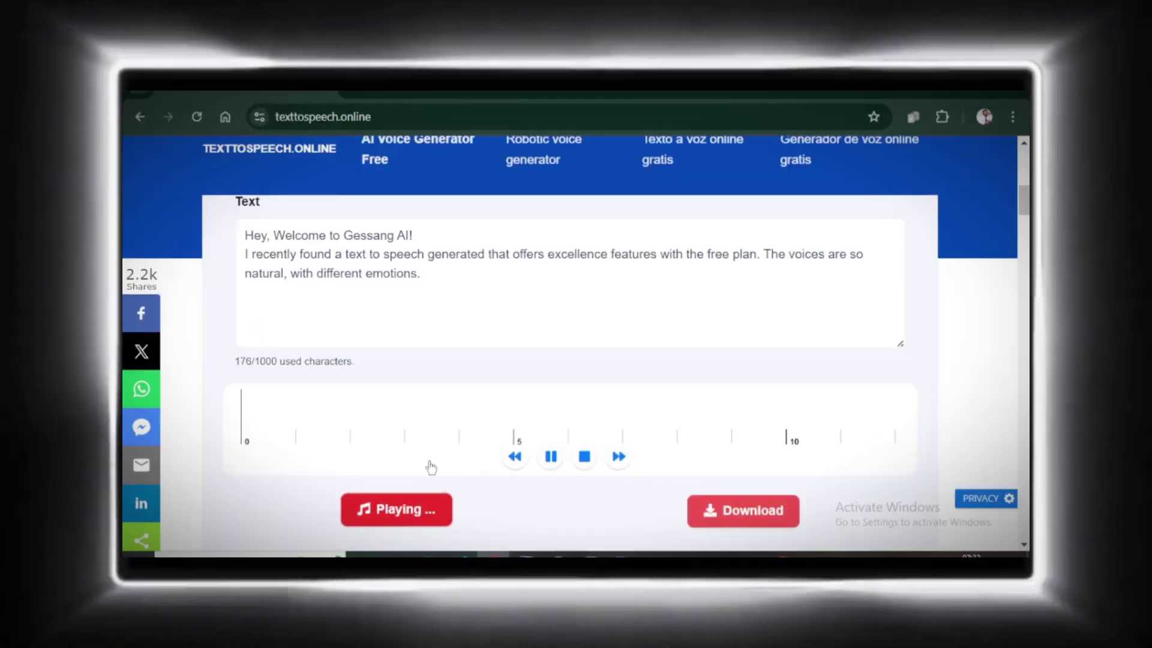
{"action": "scroll", "coordinate": [396, 504], "scroll_direction": "up", "scroll_amount": 3}
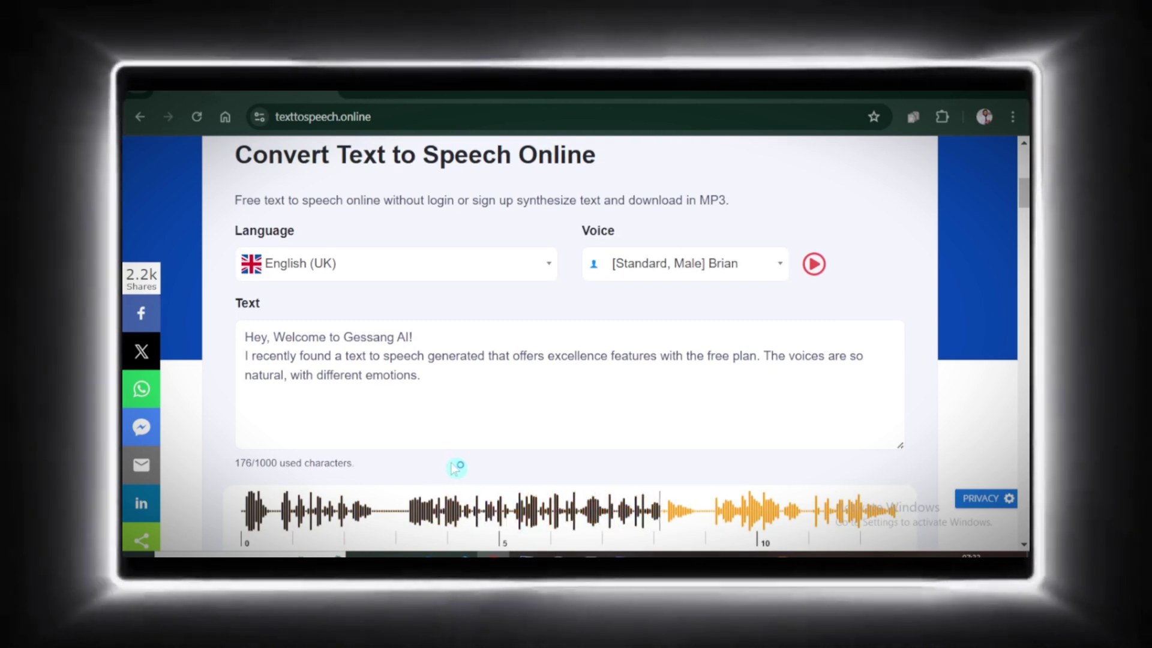
{"action": "scroll", "coordinate": [481, 460], "scroll_direction": "down", "scroll_amount": 2}
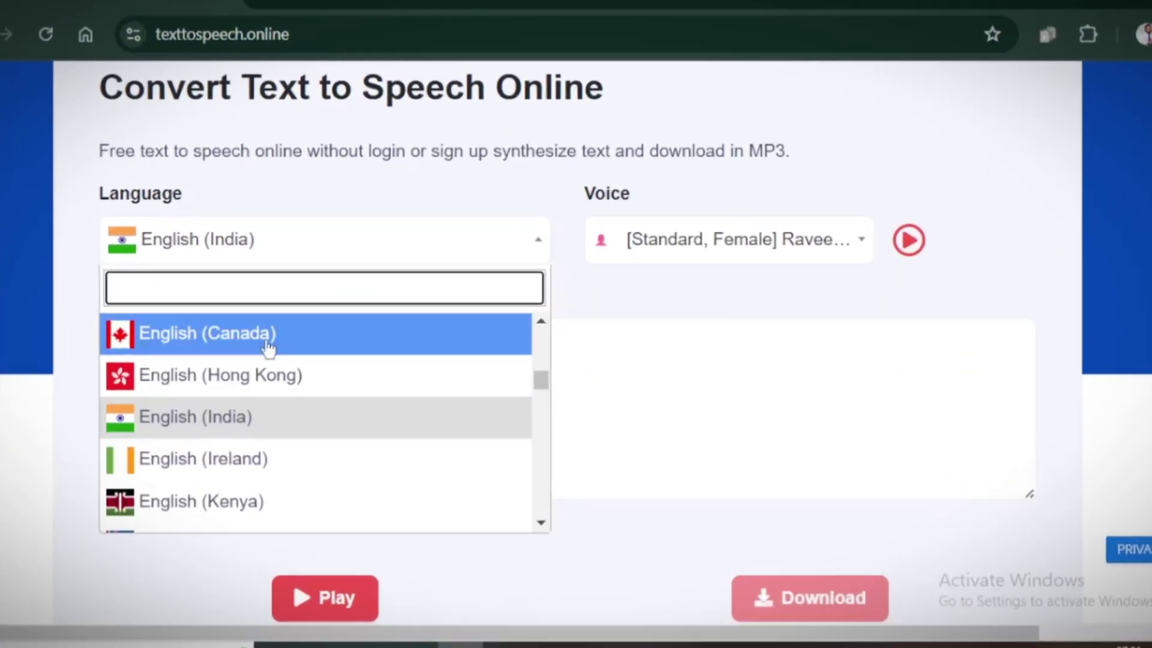
{"action": "scroll", "coordinate": [261, 373], "scroll_direction": "down", "scroll_amount": 7}
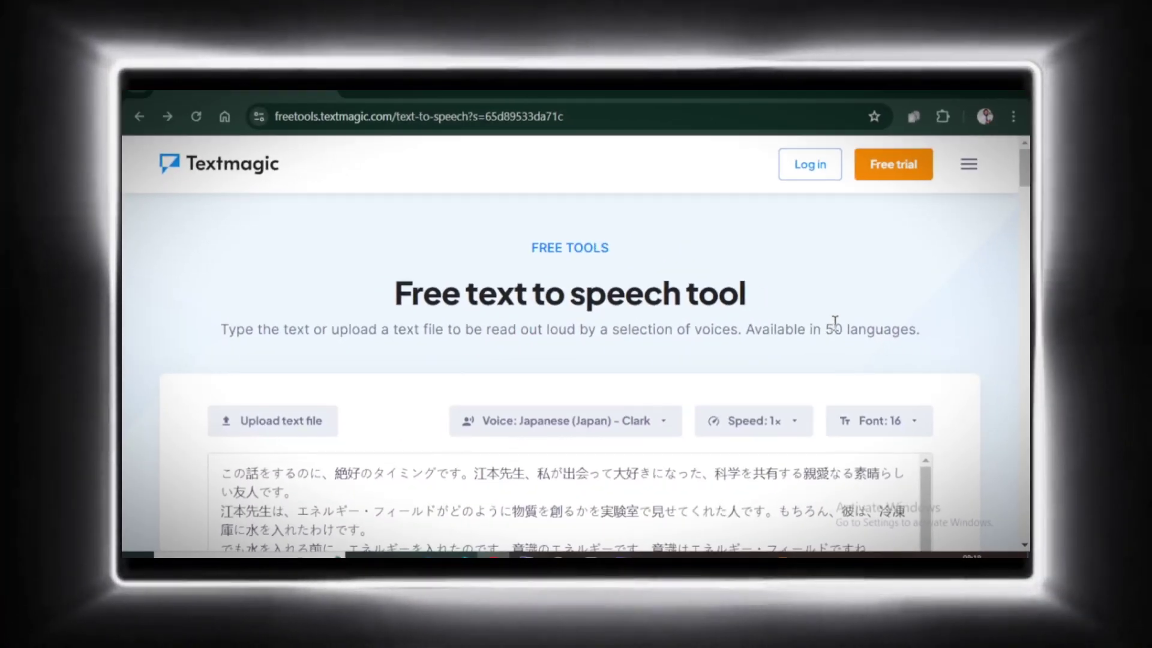
Highlight the 50 languages figure and replace the Japanese sample text with the welcome paragraph.
{"action": "double_click", "coordinate": [827, 329]}
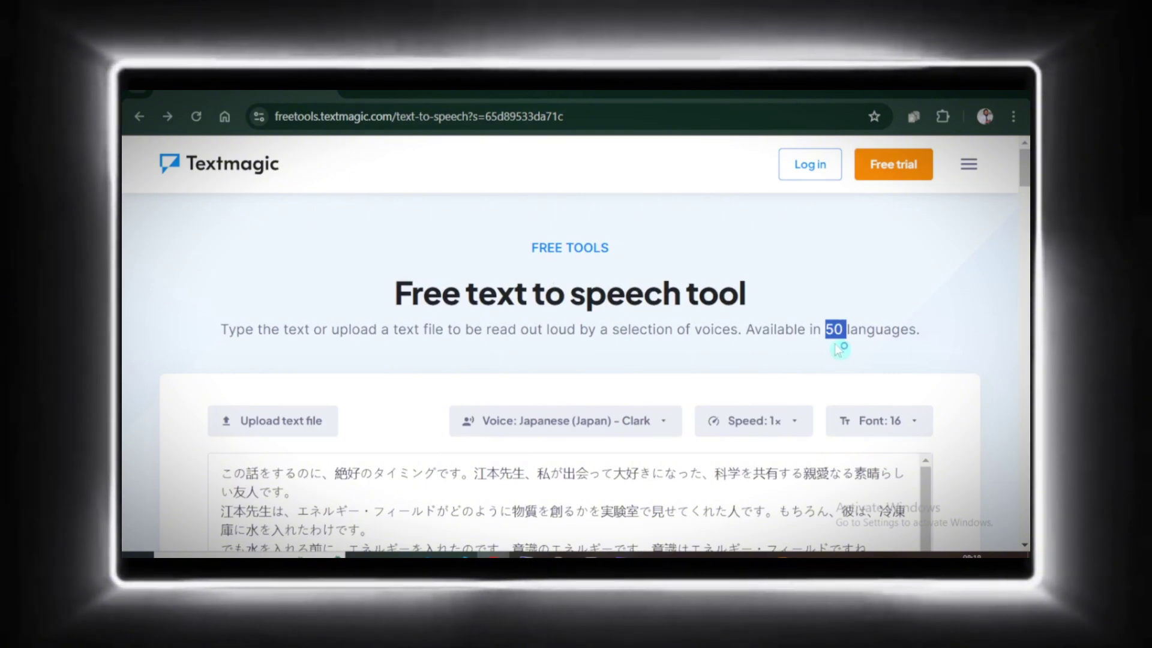
{"action": "scroll", "coordinate": [840, 342], "scroll_direction": "down", "scroll_amount": 1}
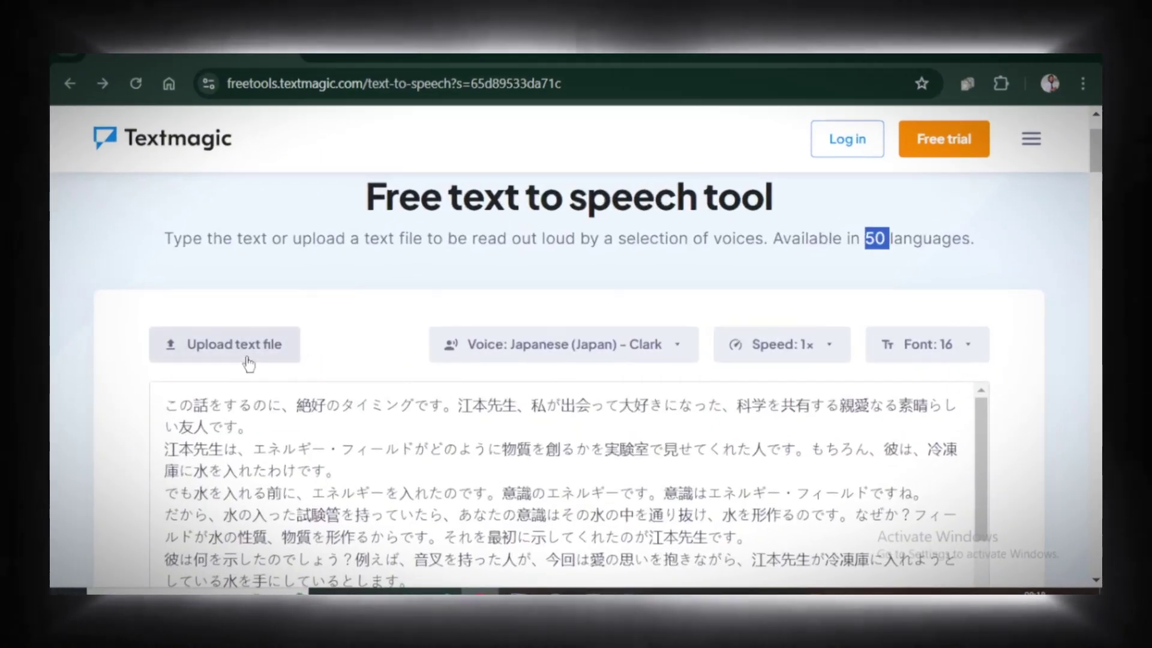
{"action": "left_click", "coordinate": [702, 390]}
{"action": "key", "text": "ctrl+a"}
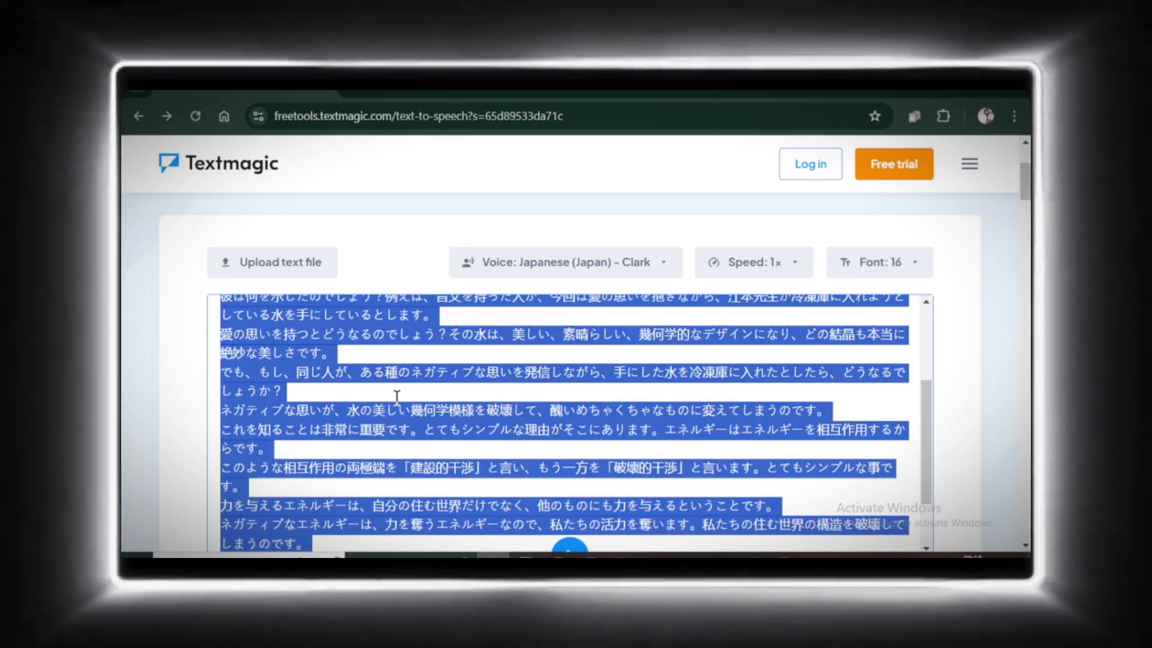
{"action": "type", "text": "Hey, Welcome to Gessang AI! I recently found a text to speech generator that offers excellence features with the free plan. The voices are so natural, with different emotions."}
Choose the English (US) Philip voice at 1.25x speed, pass the robot check, and play it briefly.
{"action": "left_click", "coordinate": [663, 262]}
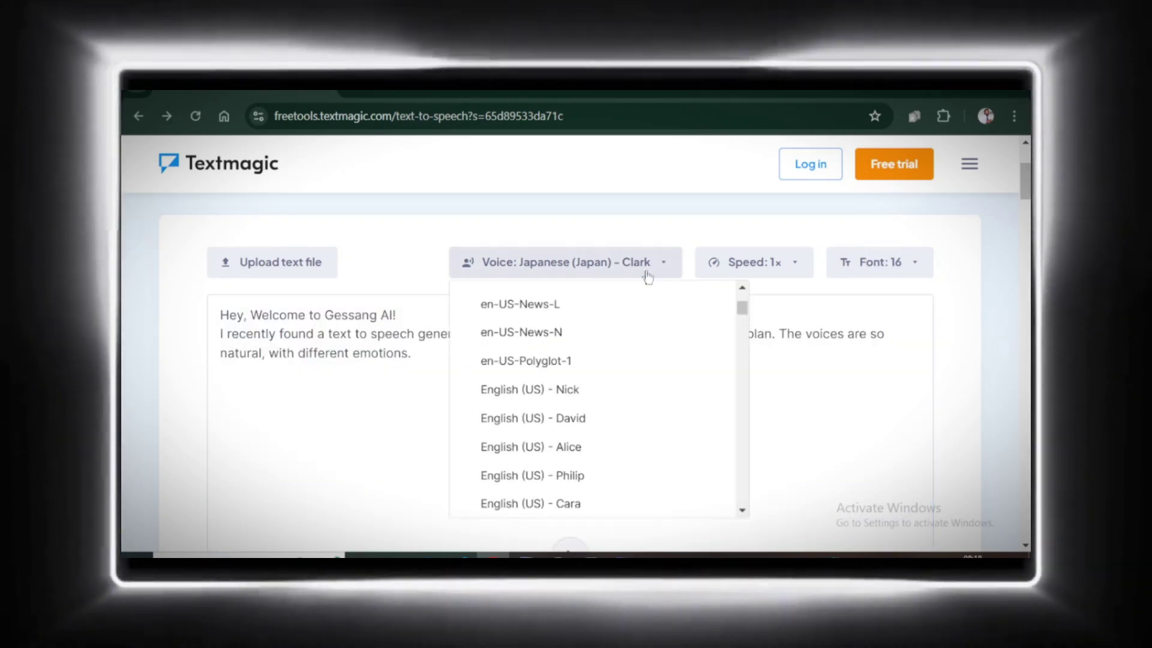
{"action": "scroll", "coordinate": [555, 427], "scroll_direction": "down", "scroll_amount": 1}
{"action": "left_click", "coordinate": [509, 417]}
{"action": "left_click", "coordinate": [853, 246]}
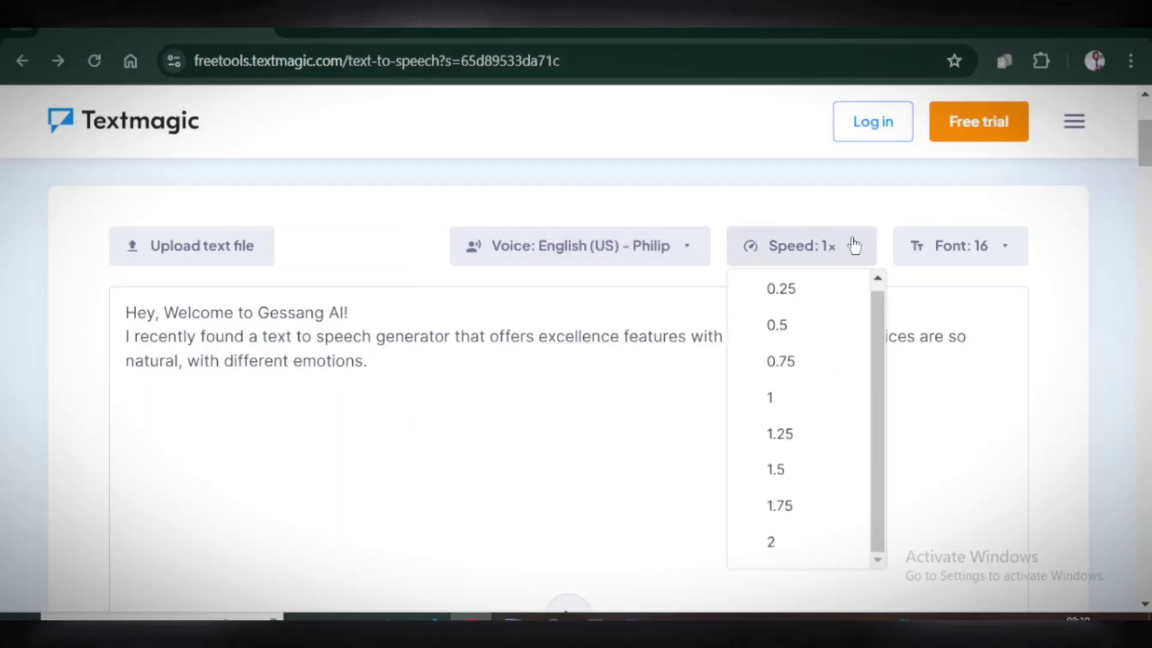
{"action": "left_click", "coordinate": [777, 445]}
{"action": "scroll", "coordinate": [774, 437], "scroll_direction": "down", "scroll_amount": 4}
{"action": "left_click", "coordinate": [754, 457]}
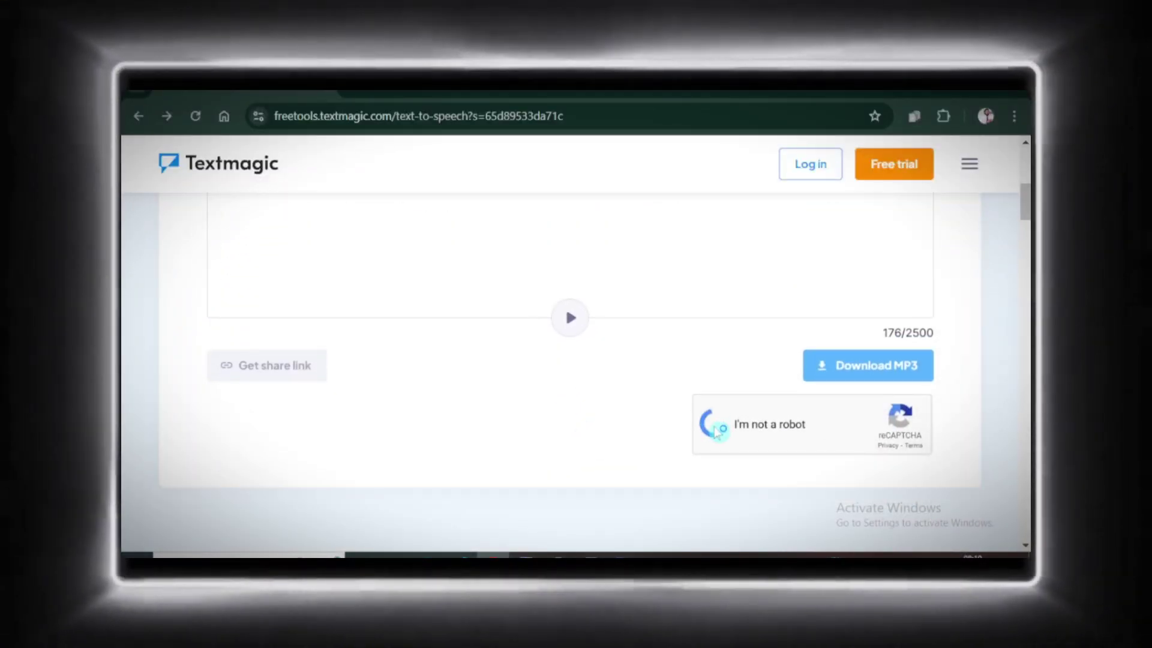
{"action": "left_click", "coordinate": [577, 327]}
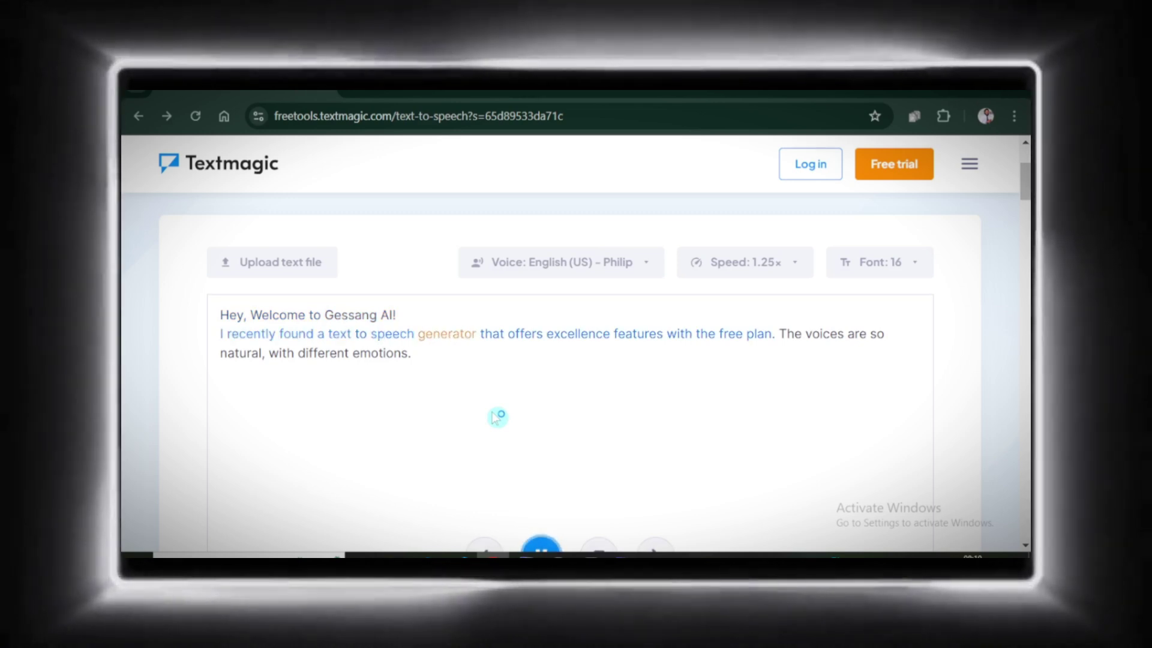
{"action": "left_click", "coordinate": [497, 416]}
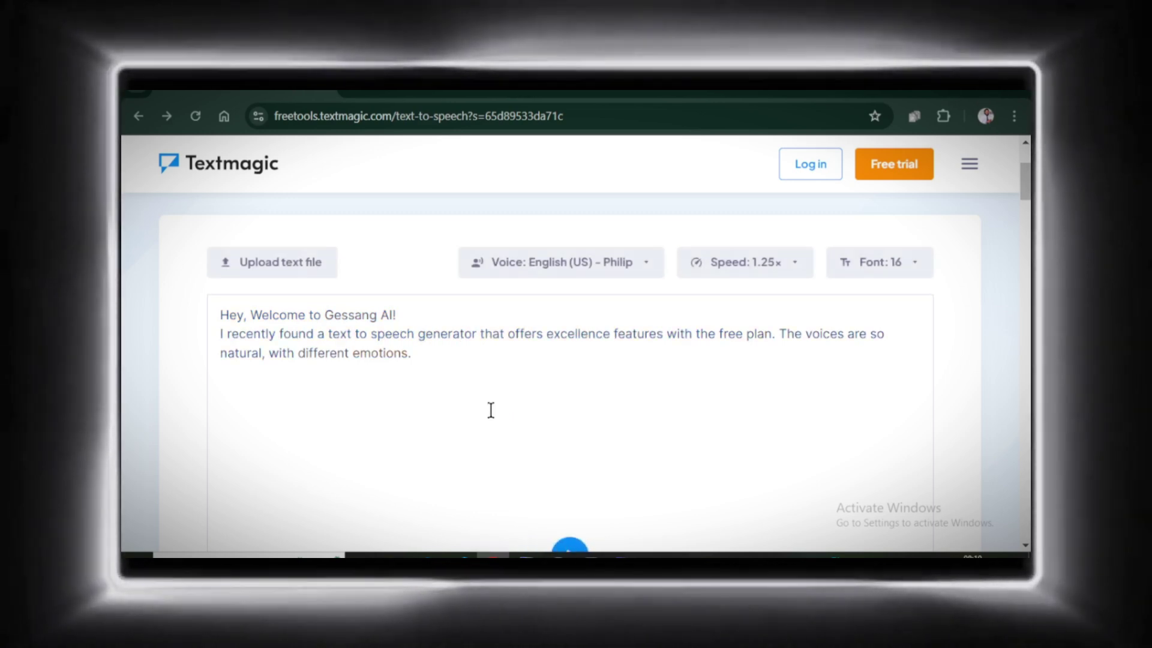
Set the reading speed back to 1x, pass the robot check, and play the paragraph again.
{"action": "left_click", "coordinate": [793, 264]}
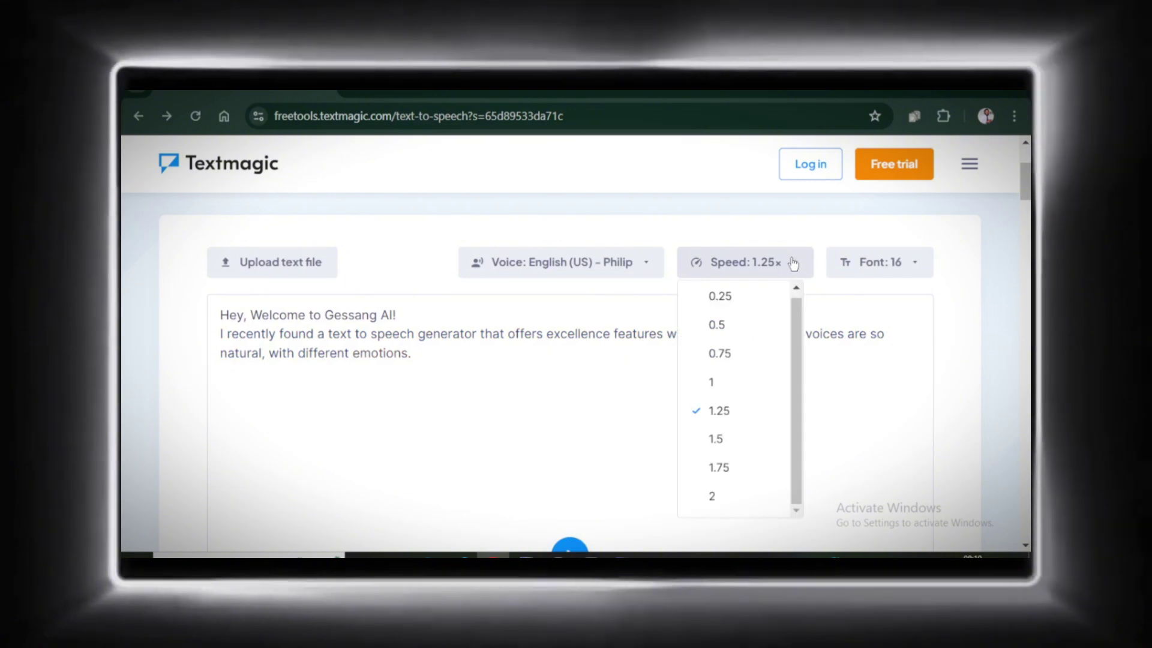
{"action": "left_click", "coordinate": [785, 382]}
{"action": "scroll", "coordinate": [454, 347], "scroll_direction": "down", "scroll_amount": 5}
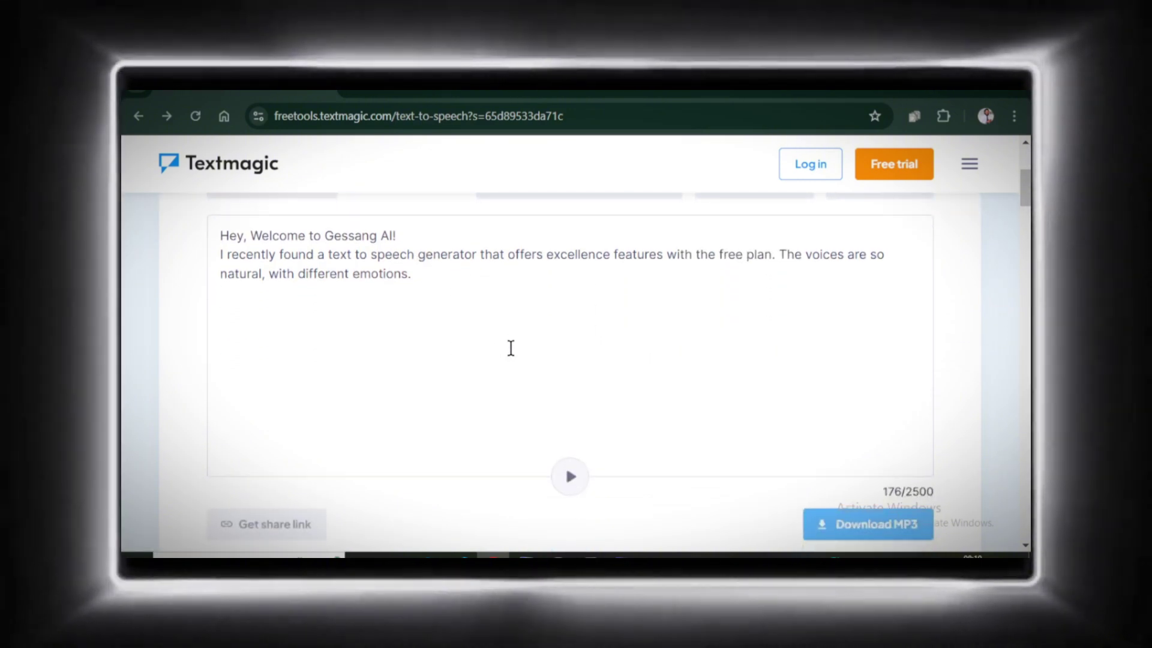
{"action": "left_click", "coordinate": [722, 348]}
{"action": "scroll", "coordinate": [563, 400], "scroll_direction": "up", "scroll_amount": 4}
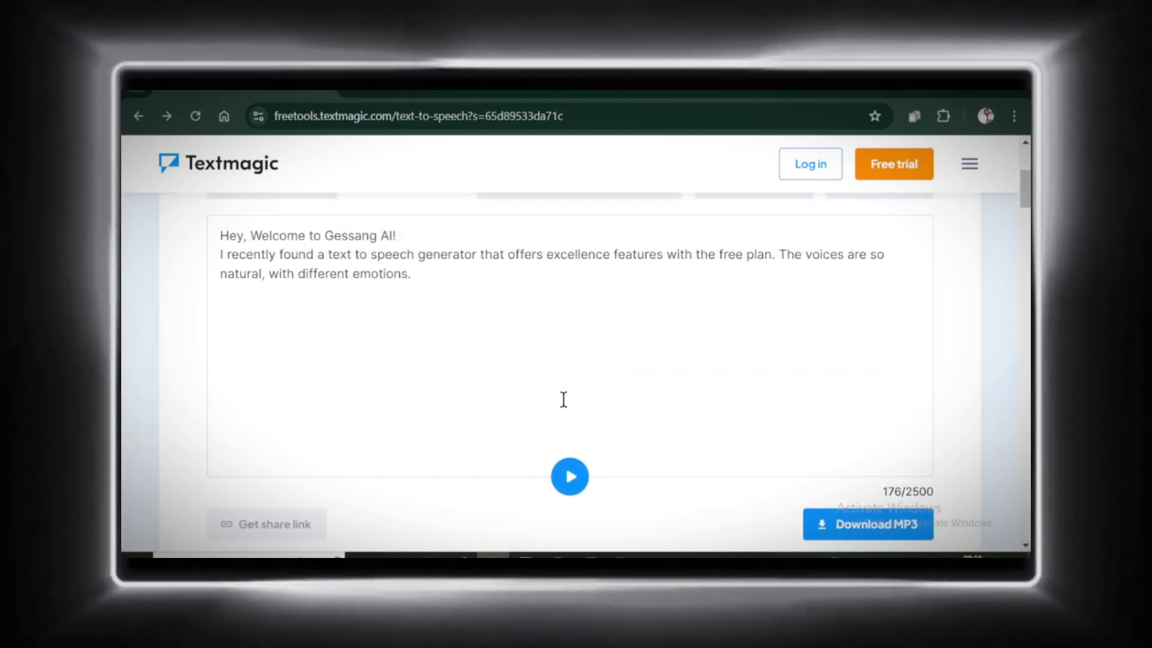
{"action": "left_click", "coordinate": [558, 485]}
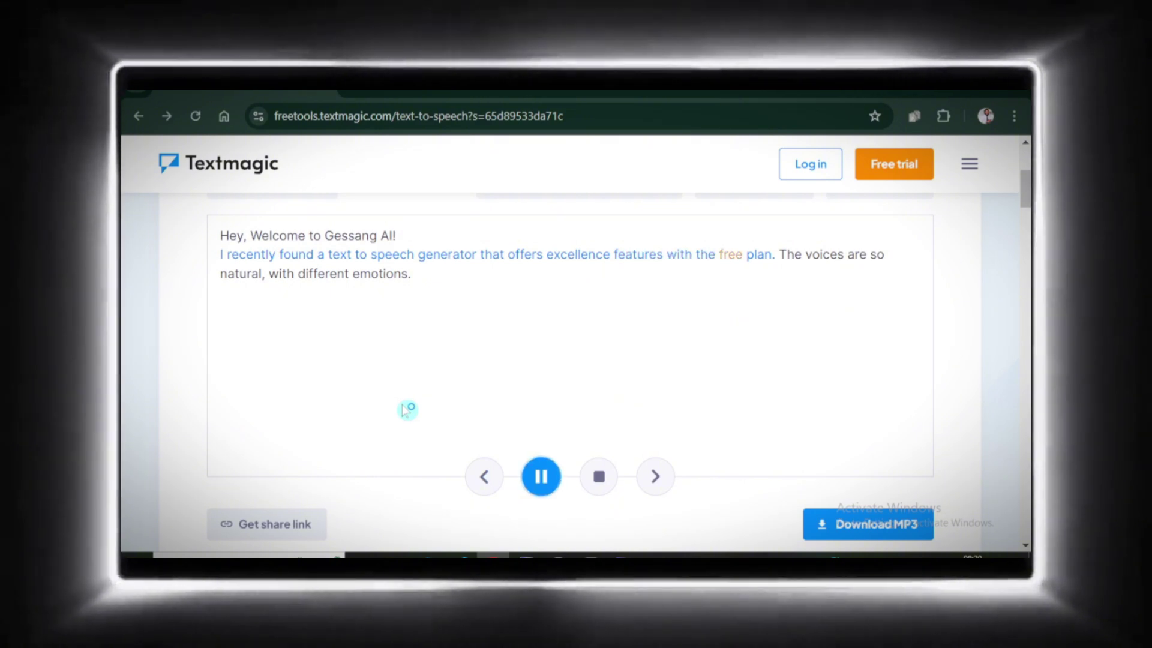
Download the generated speech as an MP3 file.
{"action": "scroll", "coordinate": [576, 354], "scroll_direction": "up", "scroll_amount": 4}
{"action": "scroll", "coordinate": [573, 357], "scroll_direction": "down", "scroll_amount": 1}
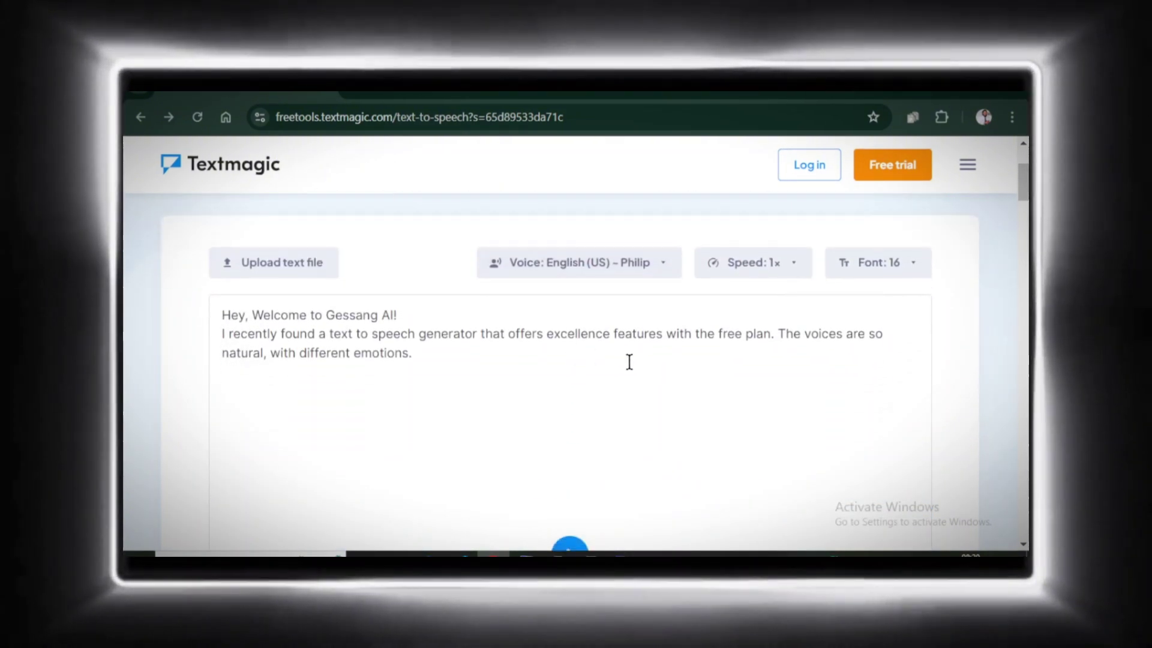
{"action": "scroll", "coordinate": [720, 396], "scroll_direction": "down", "scroll_amount": 4}
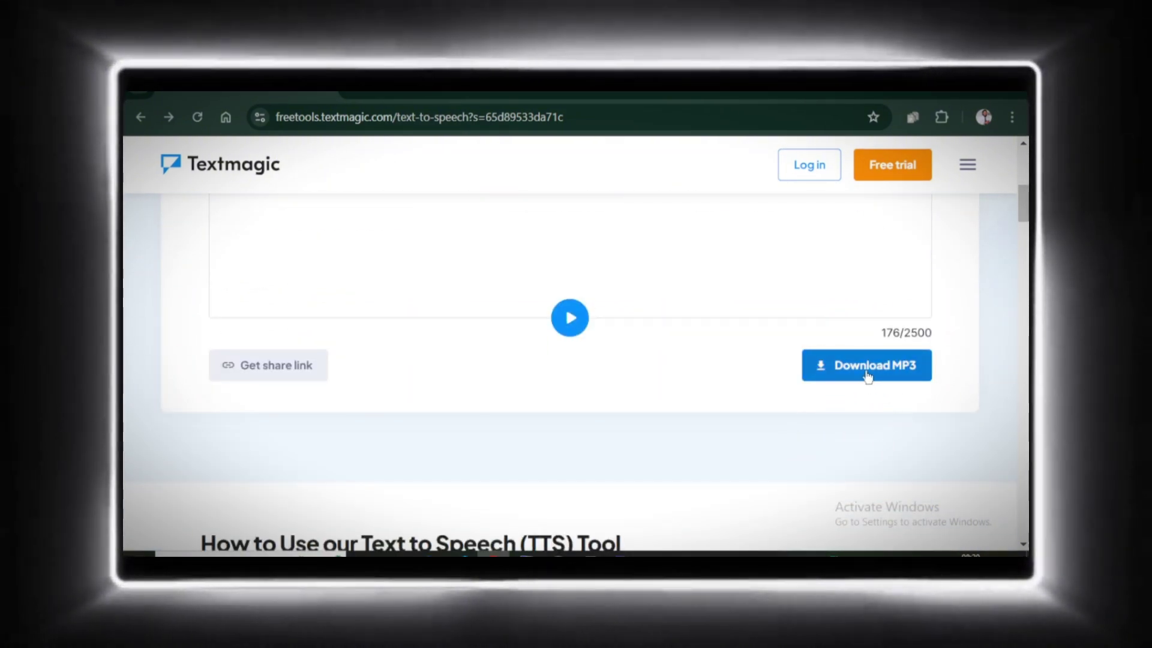
{"action": "left_click", "coordinate": [867, 373]}
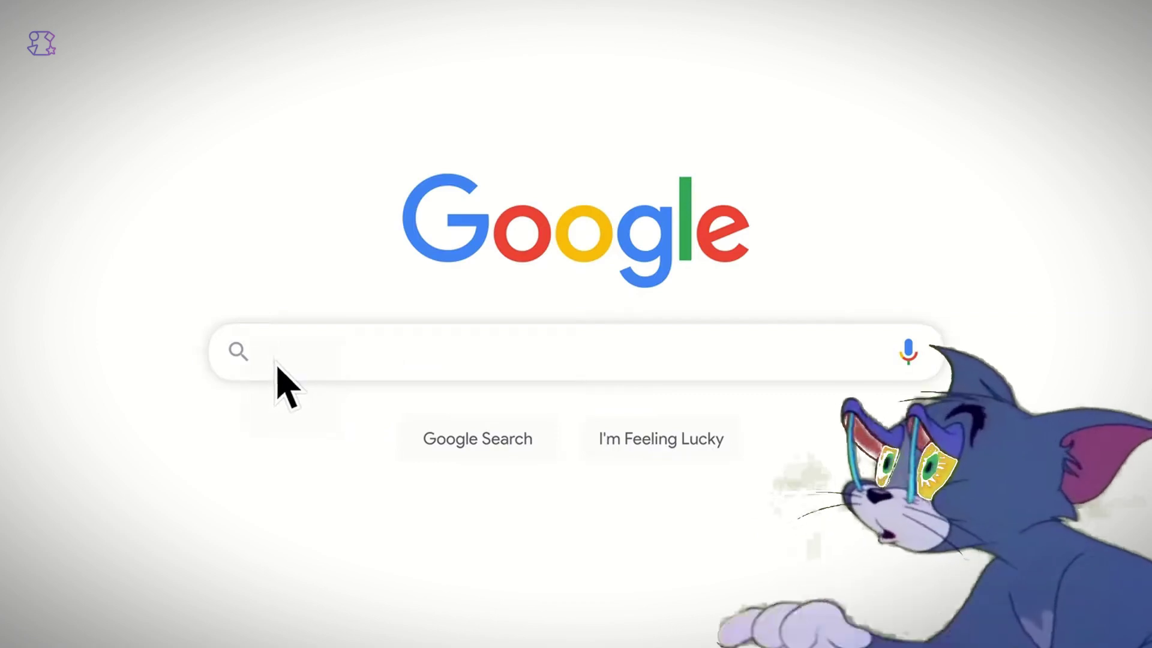
Search Google for 'Best animation software for beginners'.
{"action": "type", "text": "Best animation software for beginners"}
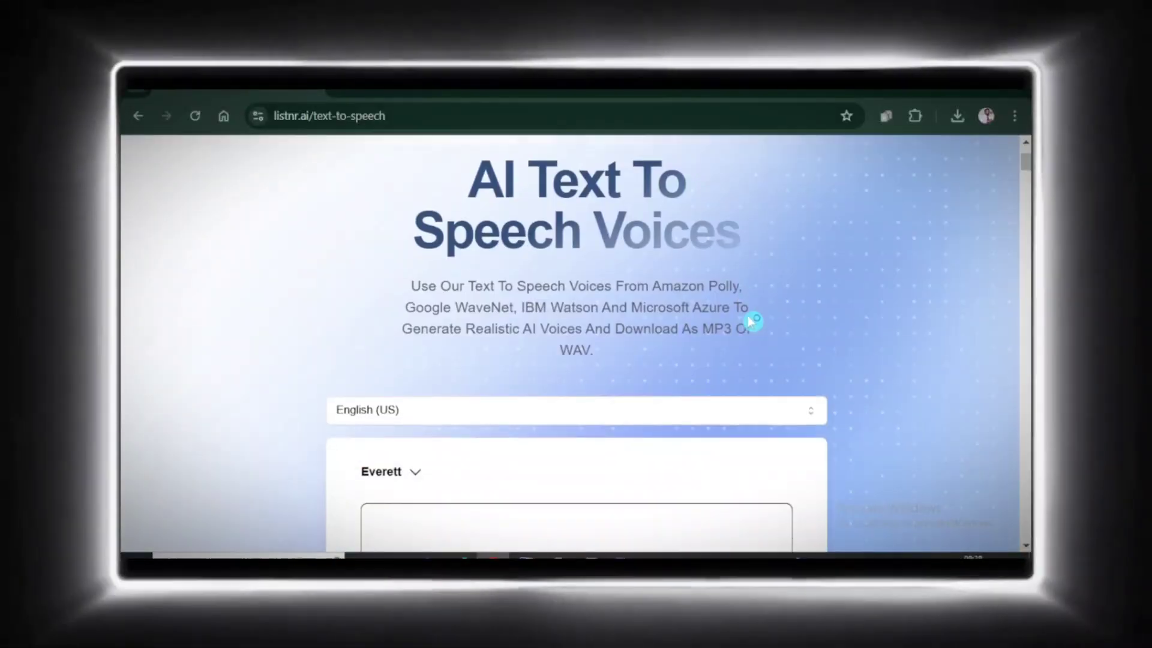
{"action": "scroll", "coordinate": [751, 324], "scroll_direction": "down", "scroll_amount": 2}
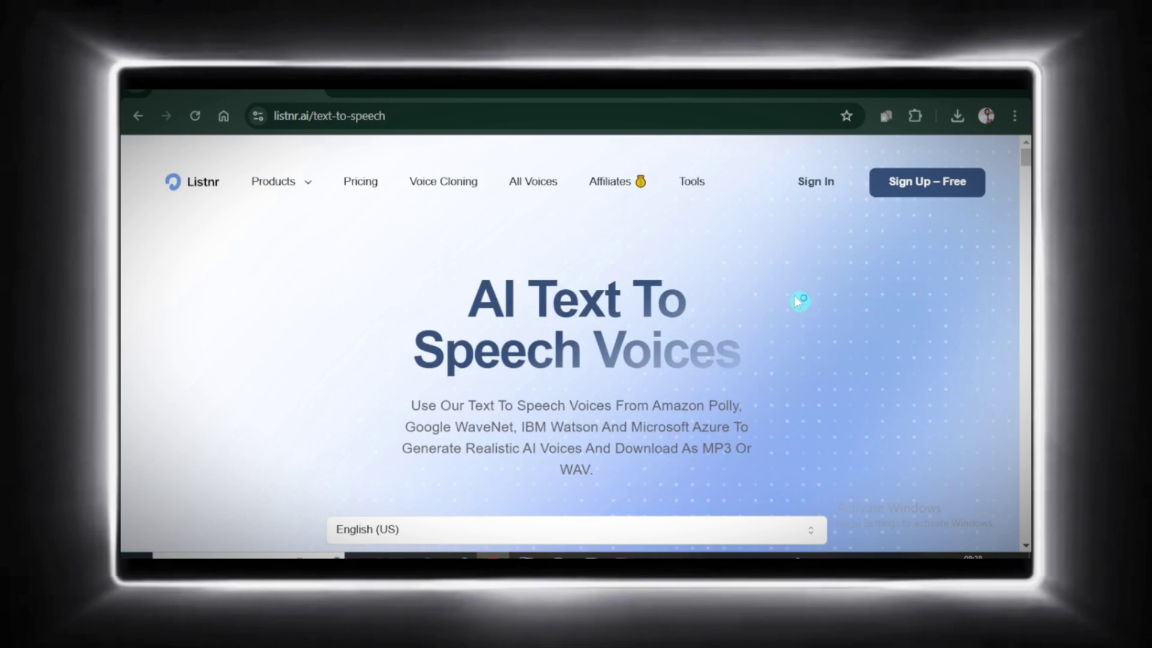
Scroll through Listnr's page while the Everett voice reads the welcome paragraph.
{"action": "scroll", "coordinate": [796, 301], "scroll_direction": "down", "scroll_amount": 5}
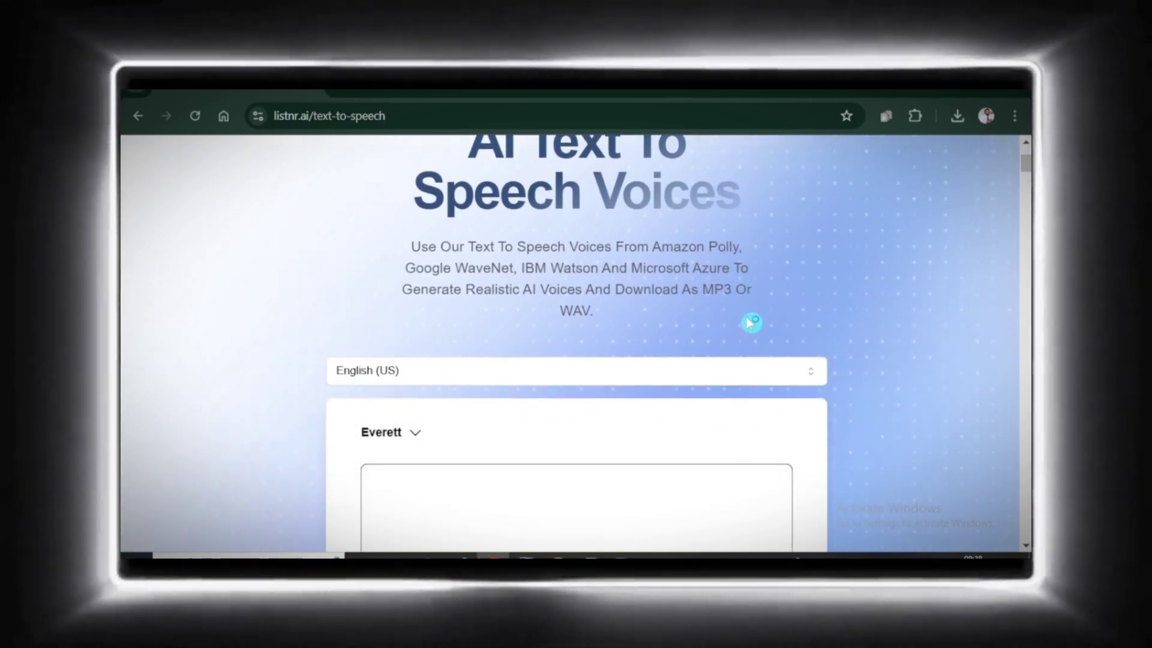
{"action": "scroll", "coordinate": [742, 322], "scroll_direction": "down", "scroll_amount": 2}
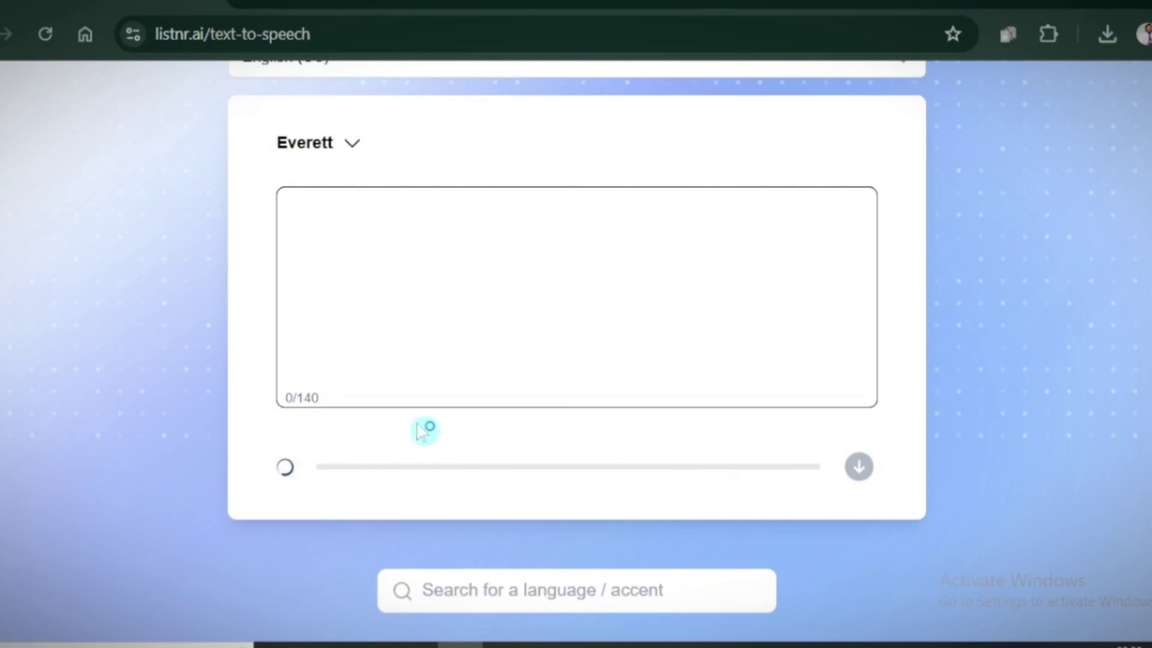
{"action": "scroll", "coordinate": [358, 453], "scroll_direction": "up", "scroll_amount": 5}
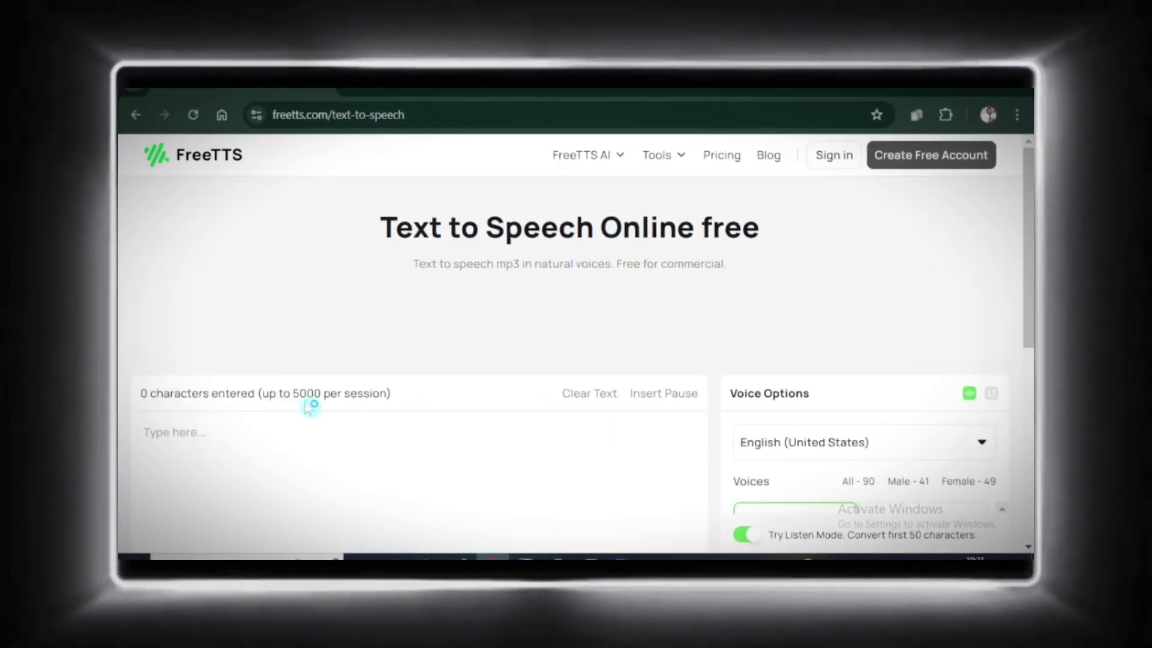
Paste the 182-character paragraph into FreeTTS and convert it, retrying after logging in.
{"action": "scroll", "coordinate": [981, 369], "scroll_direction": "down", "scroll_amount": 2}
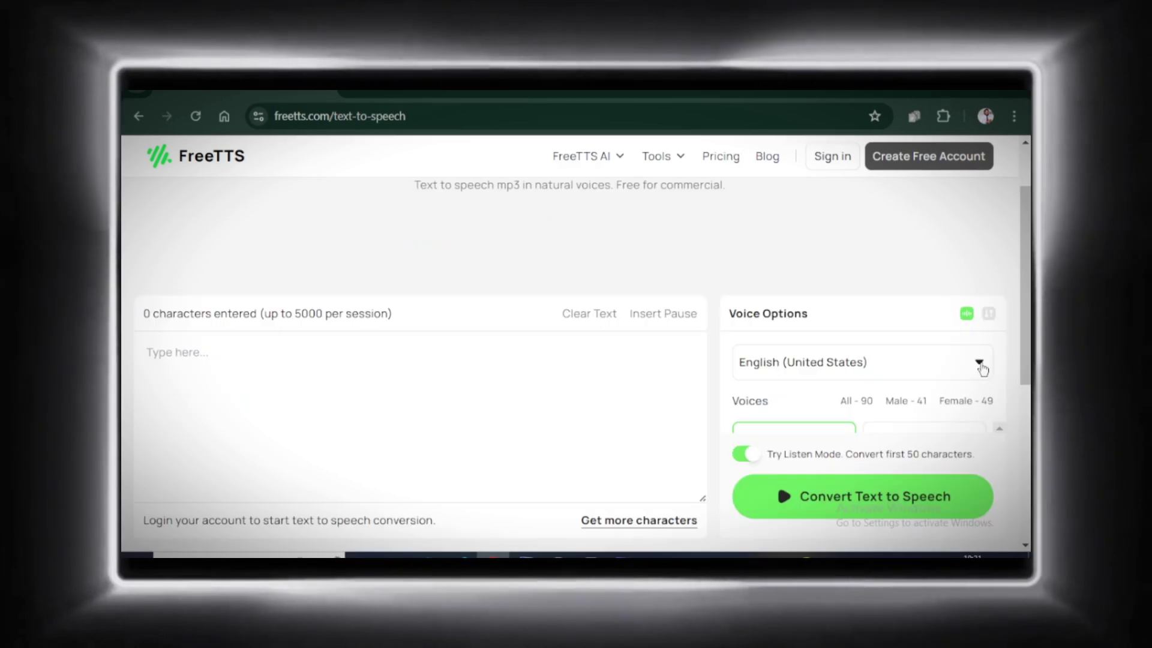
{"action": "left_click", "coordinate": [979, 364]}
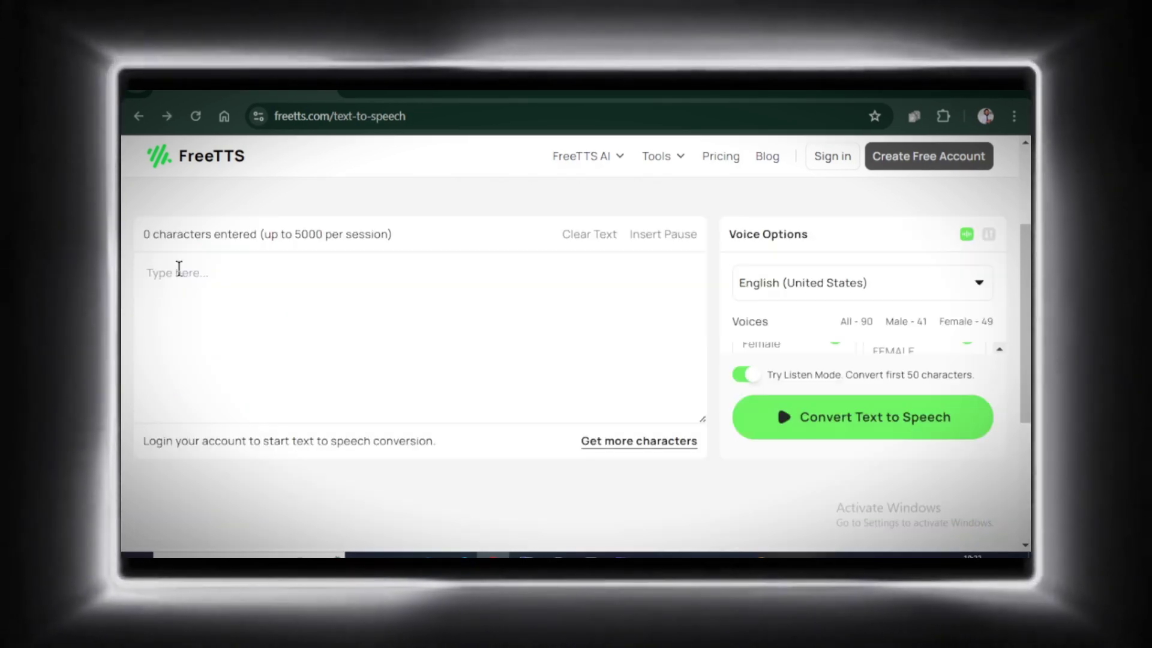
{"action": "type", "text": "Hey guys, Welcome to Gessang AI! I recently found a text to speech generator that offers excellence features with the free plan. The voices are so natural, with different emotions."}
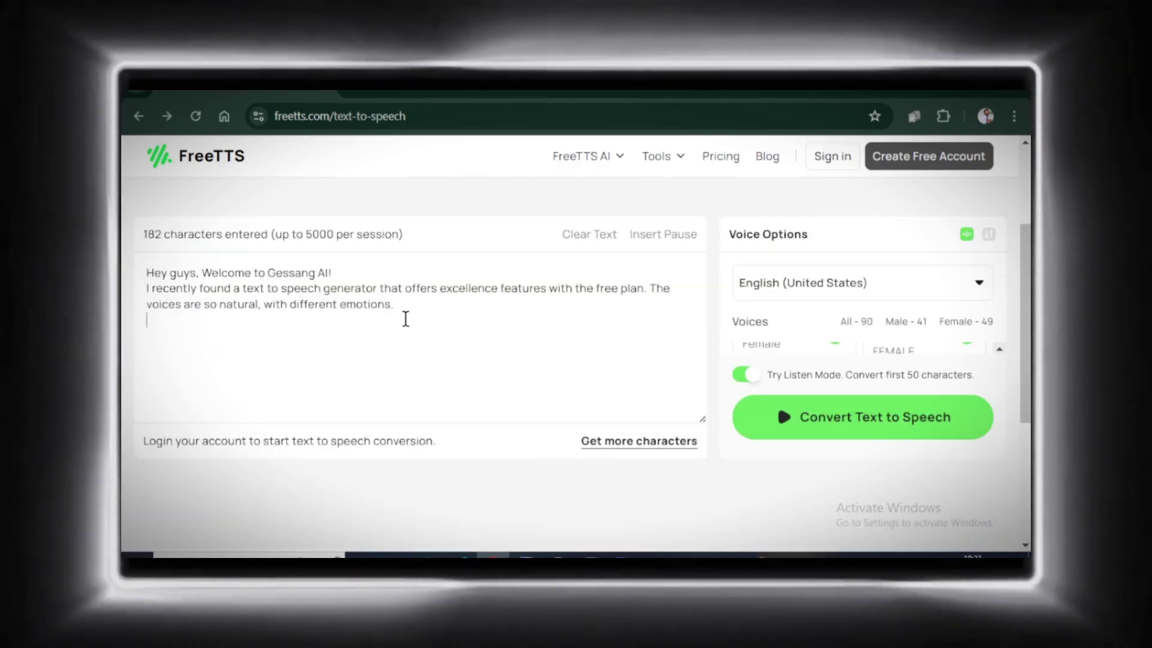
{"action": "left_click", "coordinate": [786, 422]}
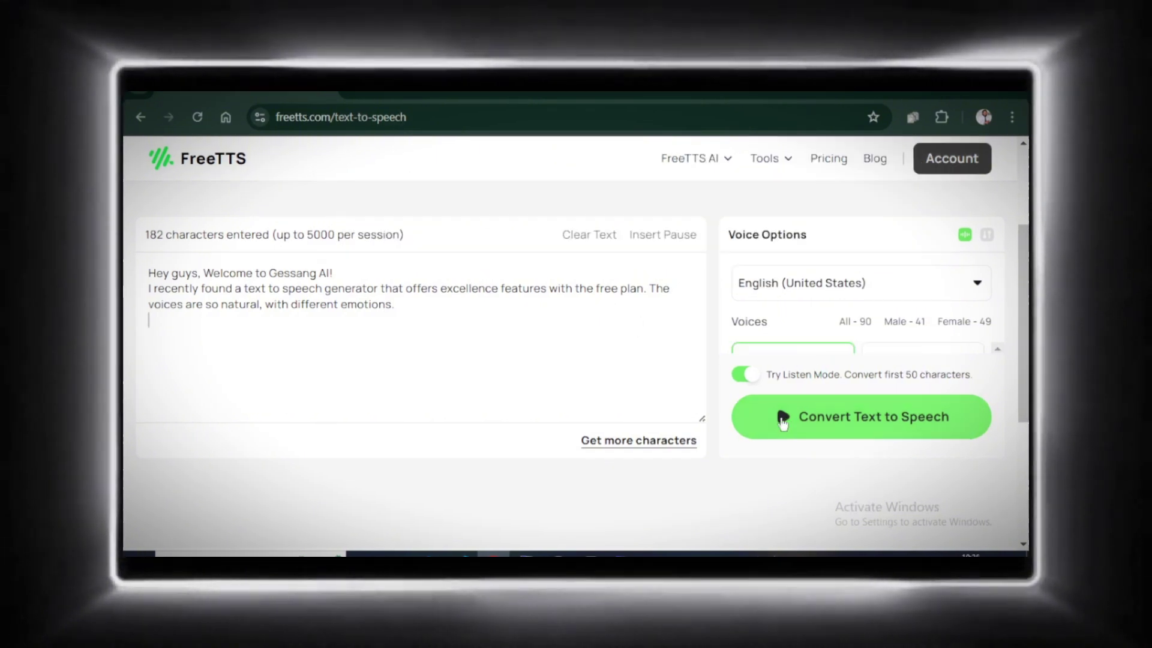
{"action": "left_click", "coordinate": [782, 420]}
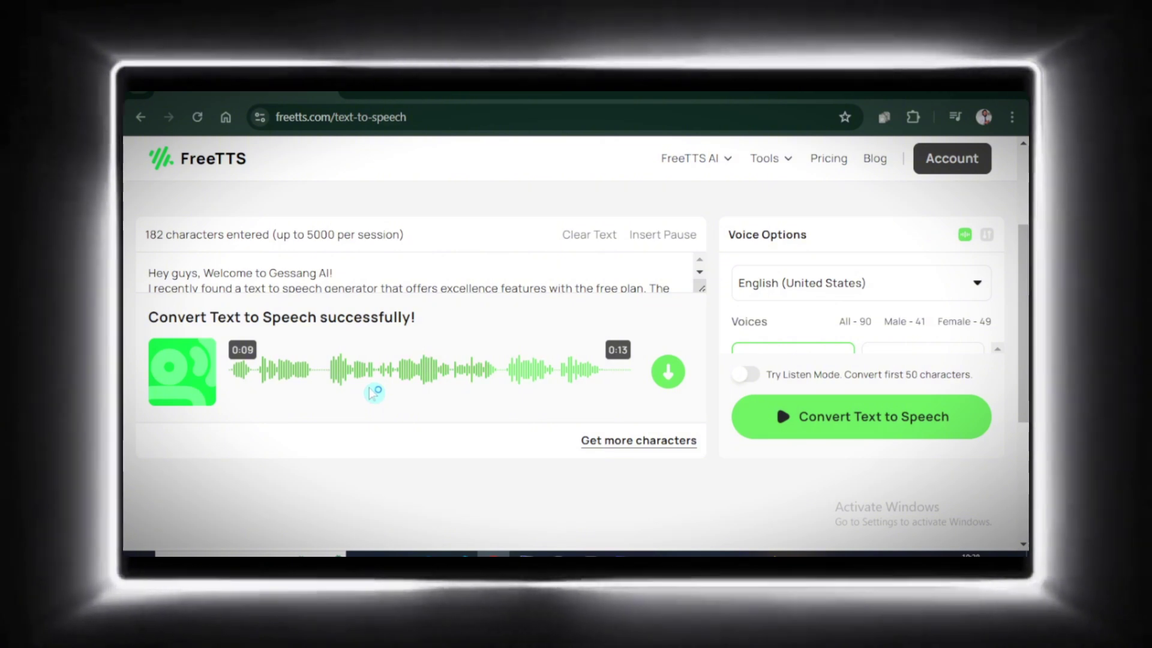
{"action": "left_click", "coordinate": [844, 422]}
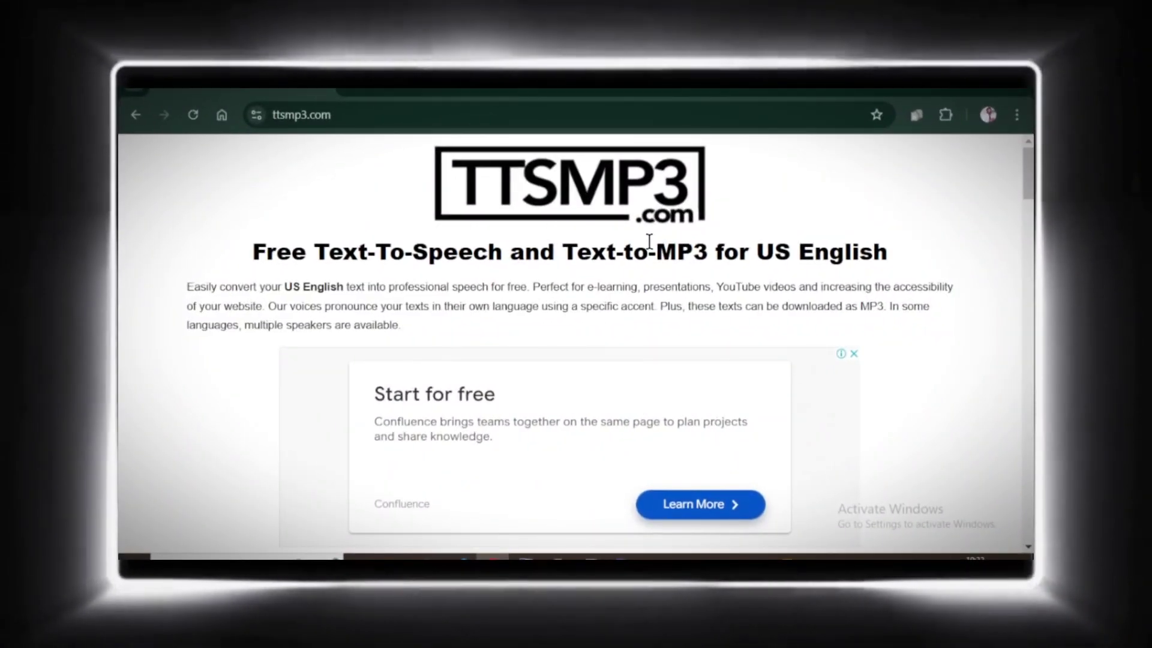
Keep Alloy (female) as the AI voice and have TTSMP3 read the paragraph aloud.
{"action": "scroll", "coordinate": [636, 264], "scroll_direction": "down", "scroll_amount": 5}
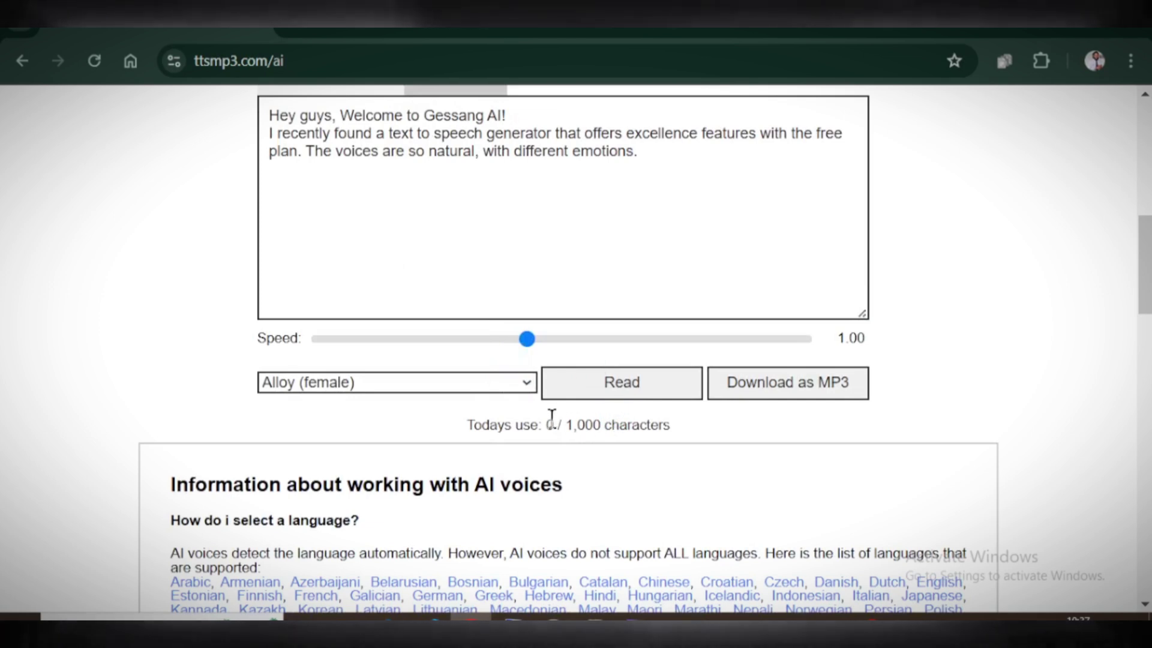
{"action": "left_click", "coordinate": [533, 392]}
{"action": "left_click", "coordinate": [528, 383]}
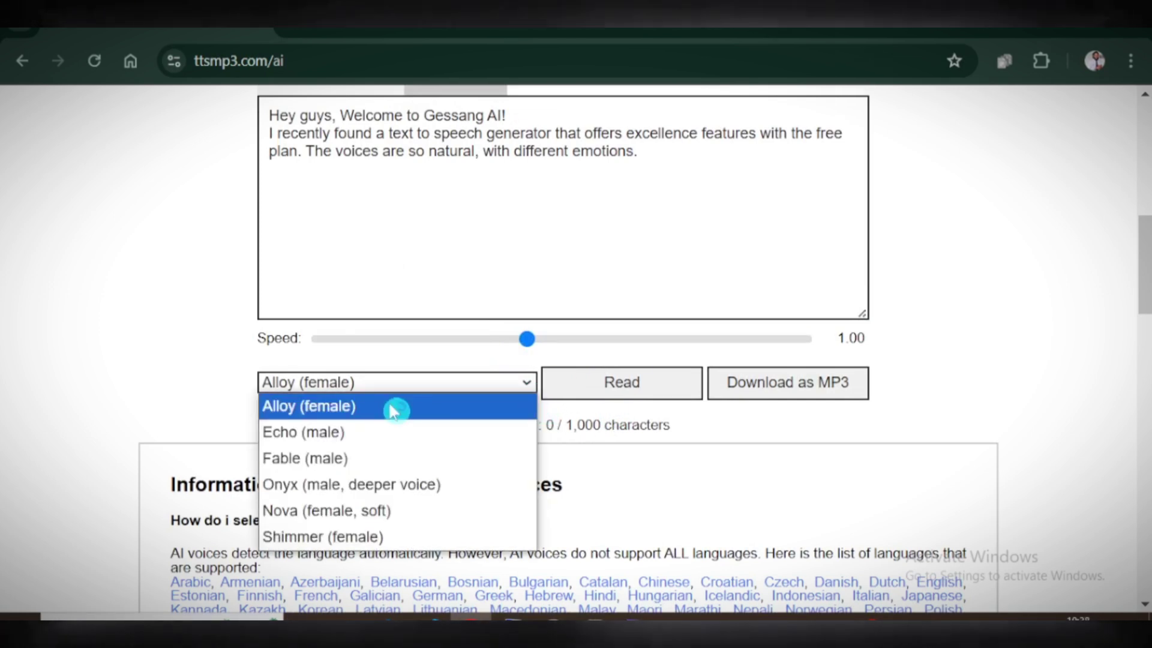
{"action": "left_click", "coordinate": [393, 407]}
{"action": "left_click", "coordinate": [656, 393]}
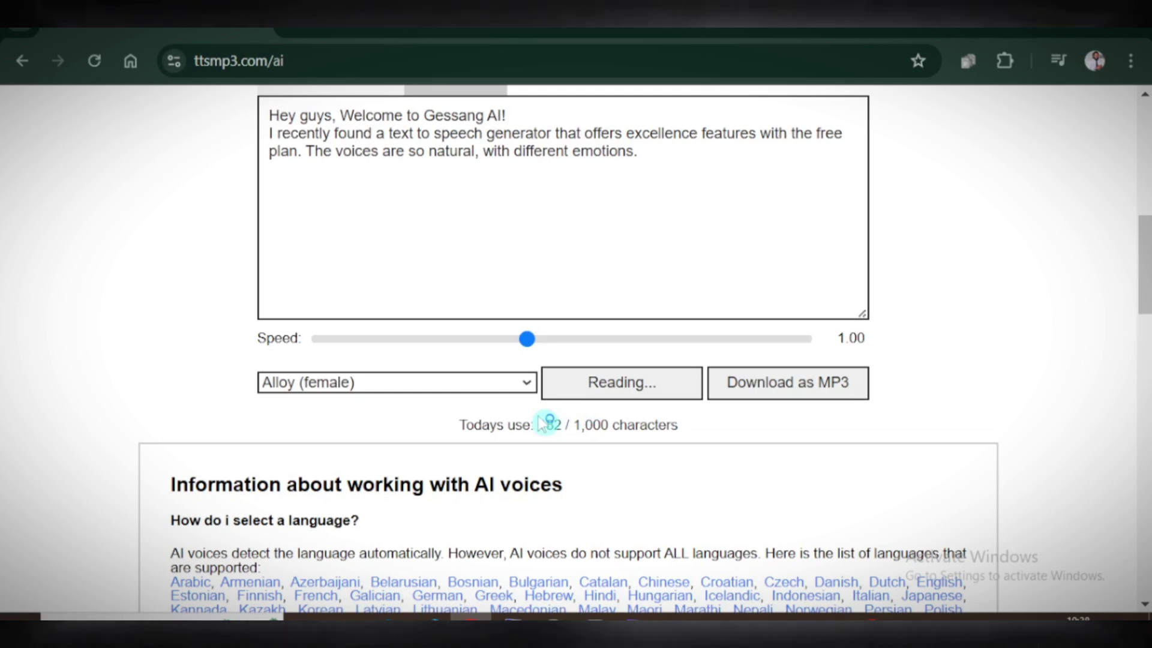
{"action": "scroll", "coordinate": [545, 422], "scroll_direction": "down", "scroll_amount": 10}
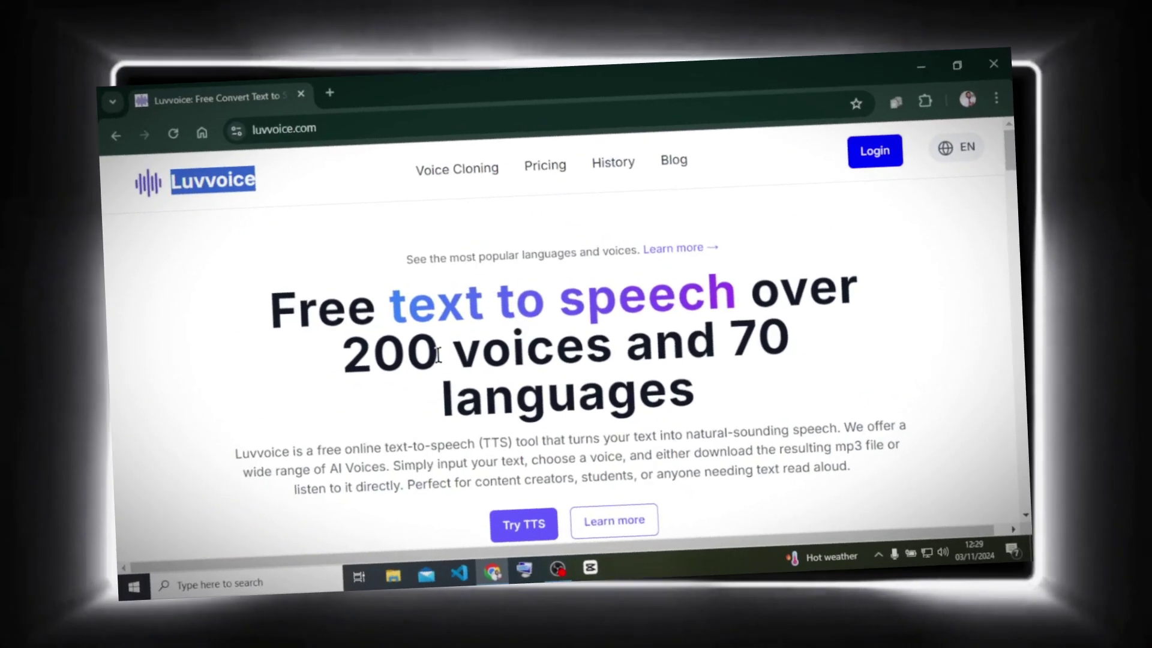
Highlight the 200 voices and 70 languages figures, then view the rate, volume and pitch settings.
{"action": "left_click_drag", "start_coordinate": [449, 347], "coordinate": [359, 350]}
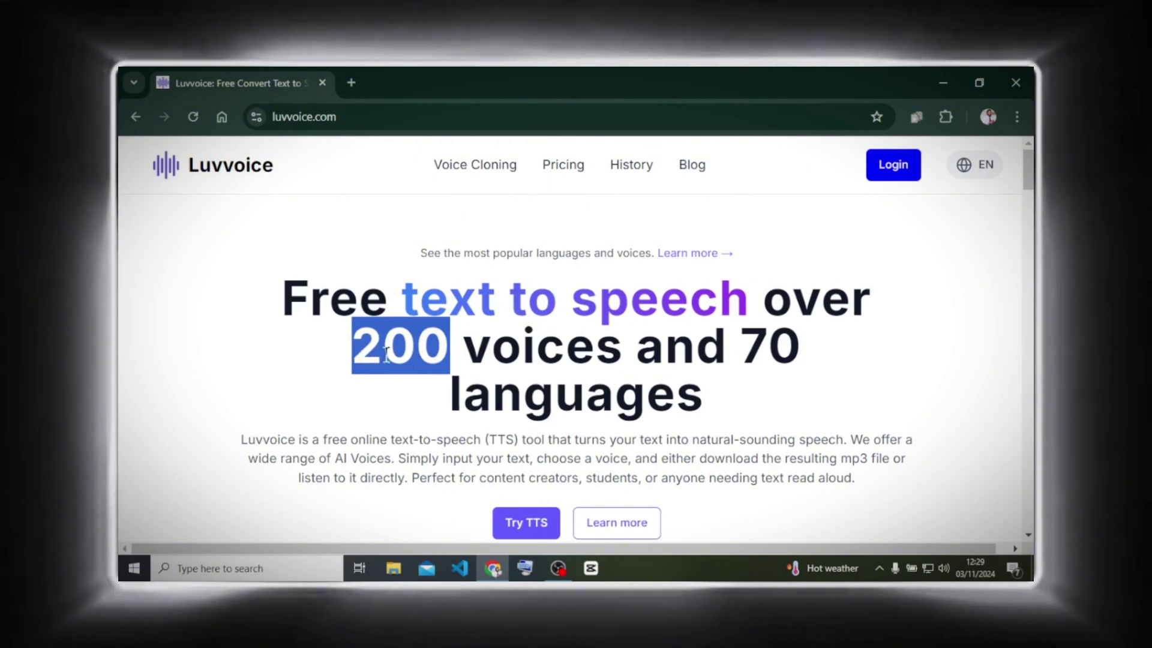
{"action": "left_click_drag", "start_coordinate": [801, 347], "coordinate": [742, 351]}
{"action": "scroll", "coordinate": [638, 414], "scroll_direction": "down", "scroll_amount": 6}
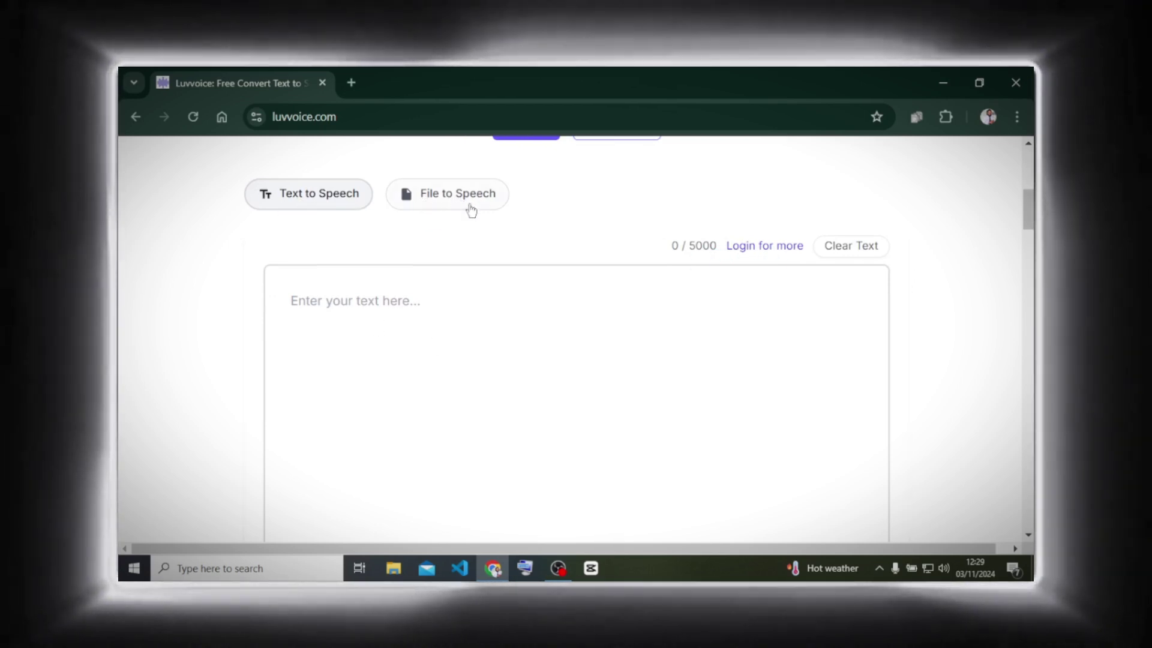
{"action": "scroll", "coordinate": [475, 215], "scroll_direction": "down", "scroll_amount": 5}
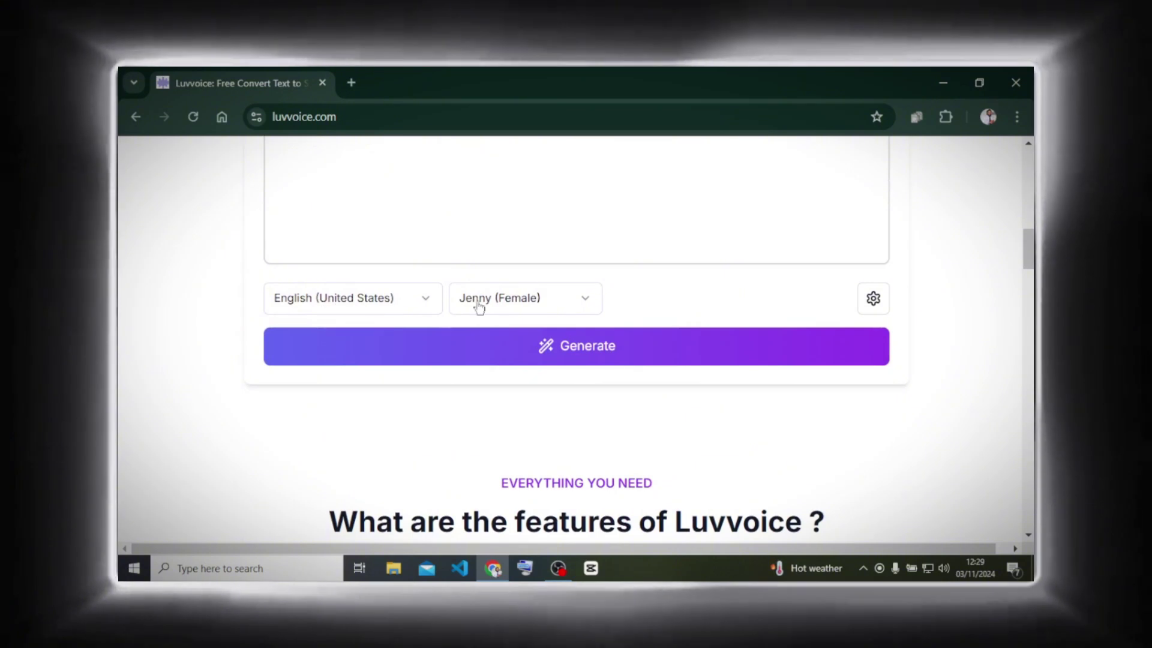
{"action": "left_click", "coordinate": [873, 298]}
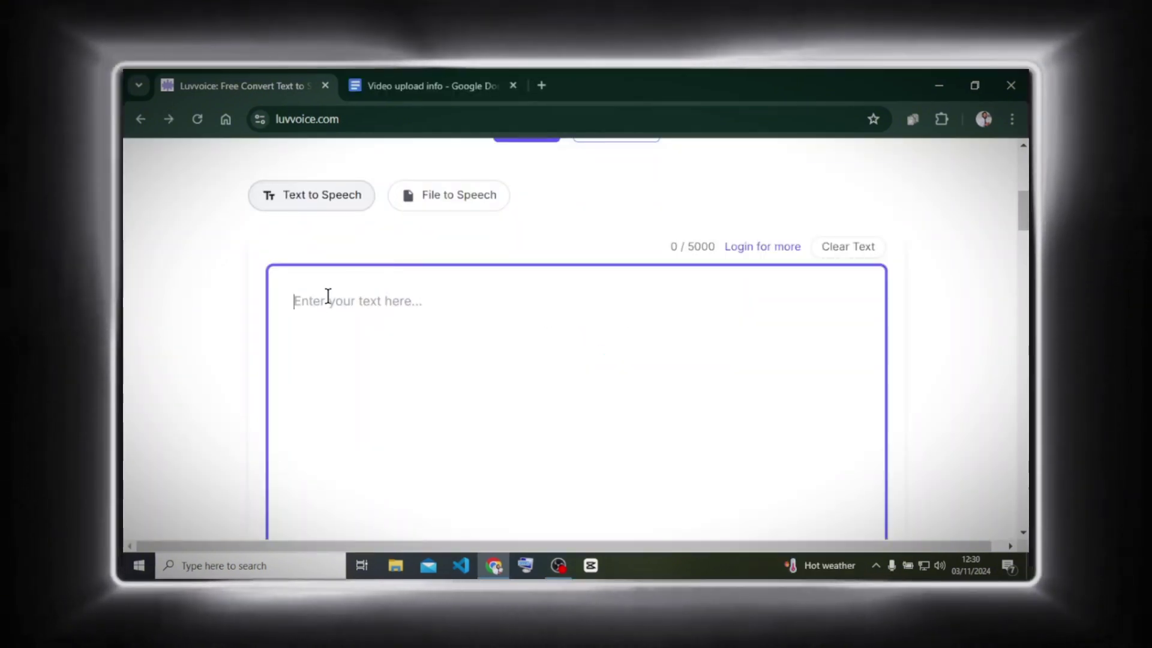
Paste the welcome paragraph and generate a 12-second clip in the Jenny voice.
{"action": "type", "text": "Hey guys, Welcome to Gessang AI! I recently found a text to speech generator that offers excellence features with the free plan. The voices are so natural, with different emotions."}
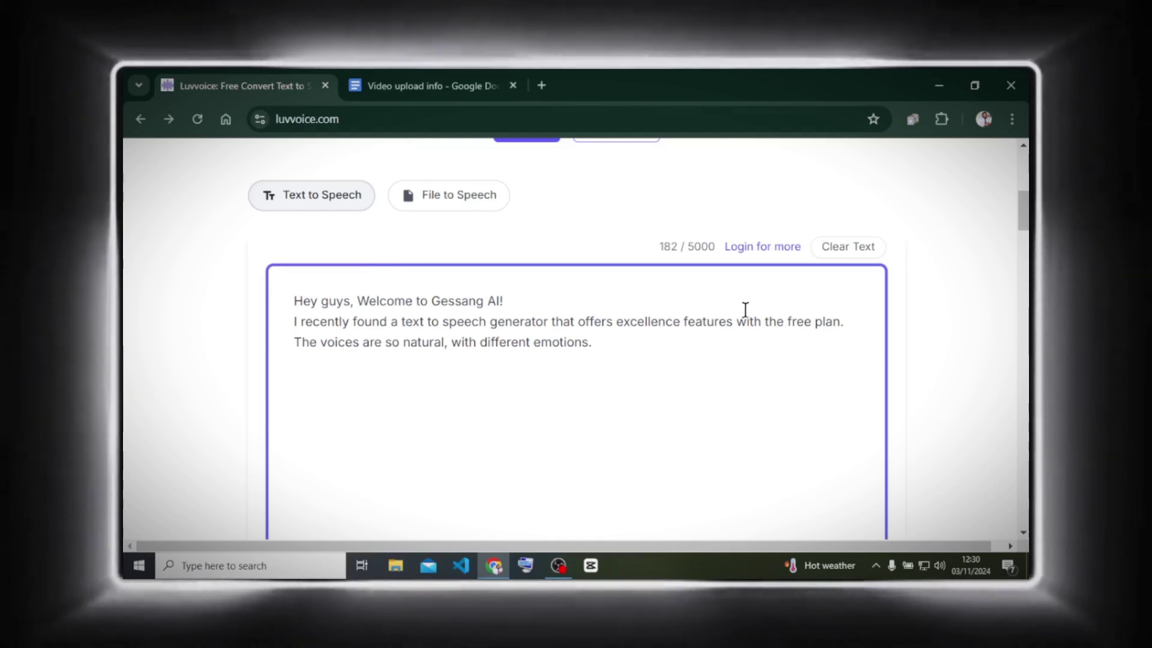
{"action": "scroll", "coordinate": [745, 309], "scroll_direction": "down", "scroll_amount": 5}
{"action": "left_click", "coordinate": [580, 435]}
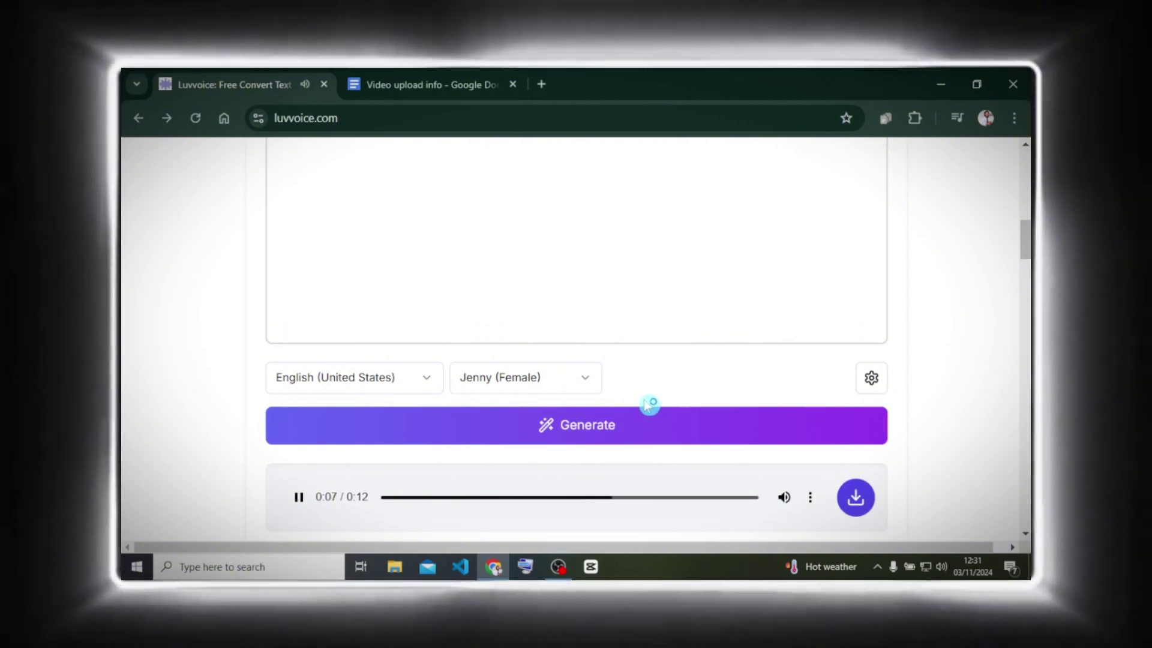
Switch the voice to Guy (Male) and reopen the voice list.
{"action": "left_click", "coordinate": [591, 378]}
{"action": "left_click", "coordinate": [516, 313]}
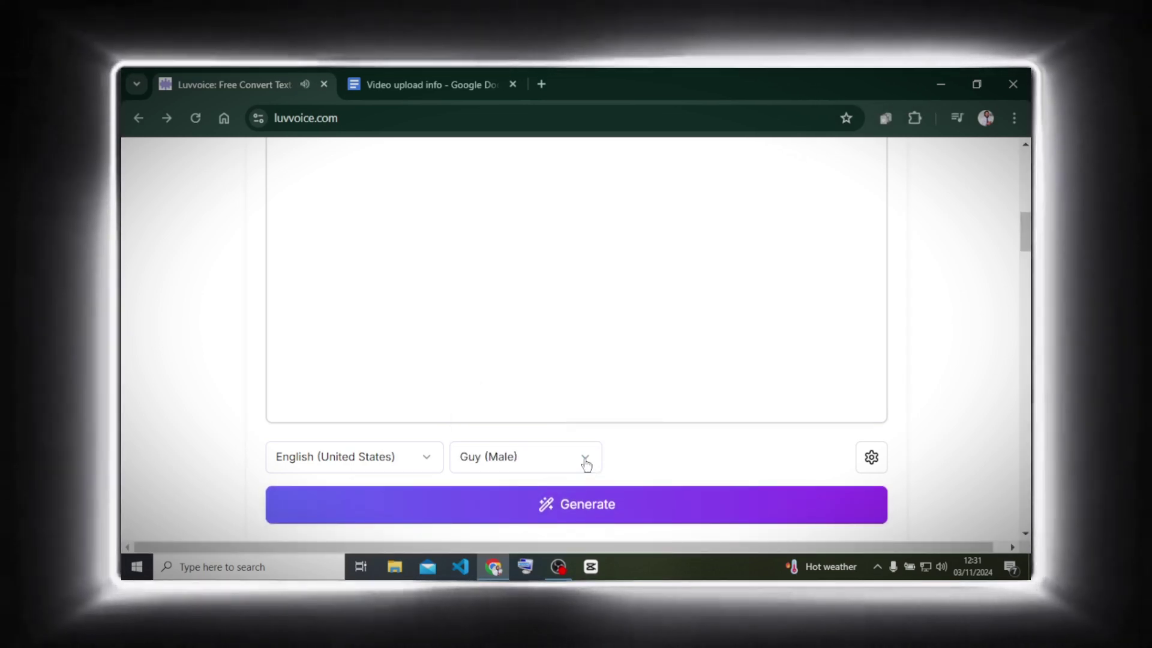
{"action": "left_click", "coordinate": [586, 462]}
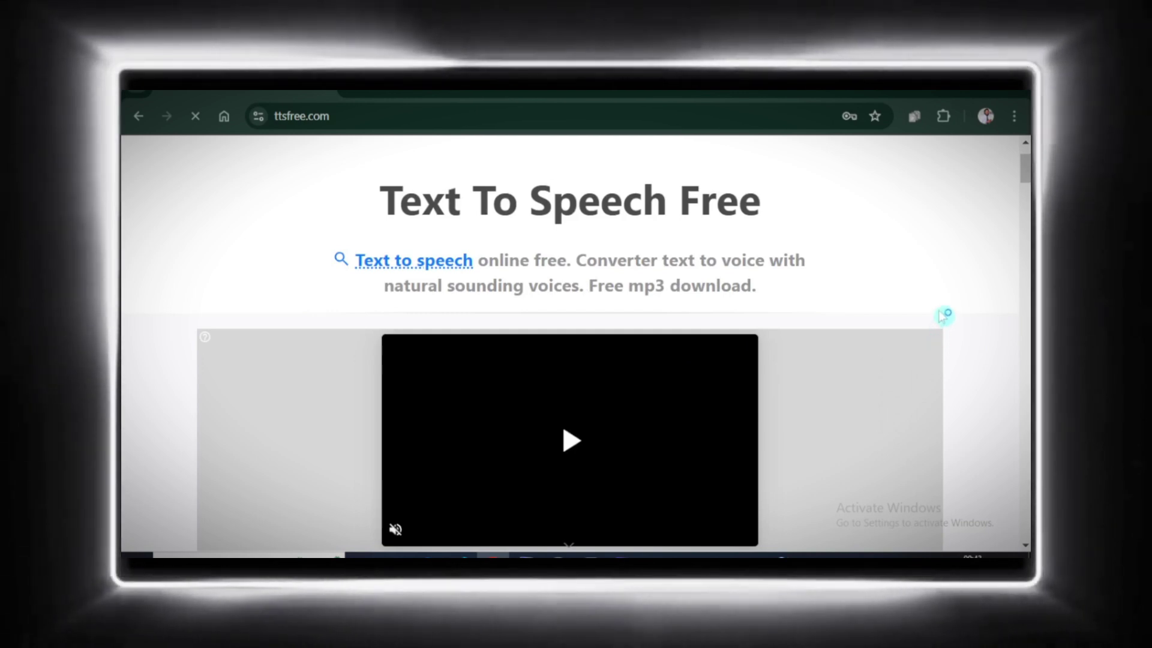
Convert the 182-character paragraph with the Ana voice on TTS Server 2.
{"action": "scroll", "coordinate": [725, 318], "scroll_direction": "down", "scroll_amount": 5}
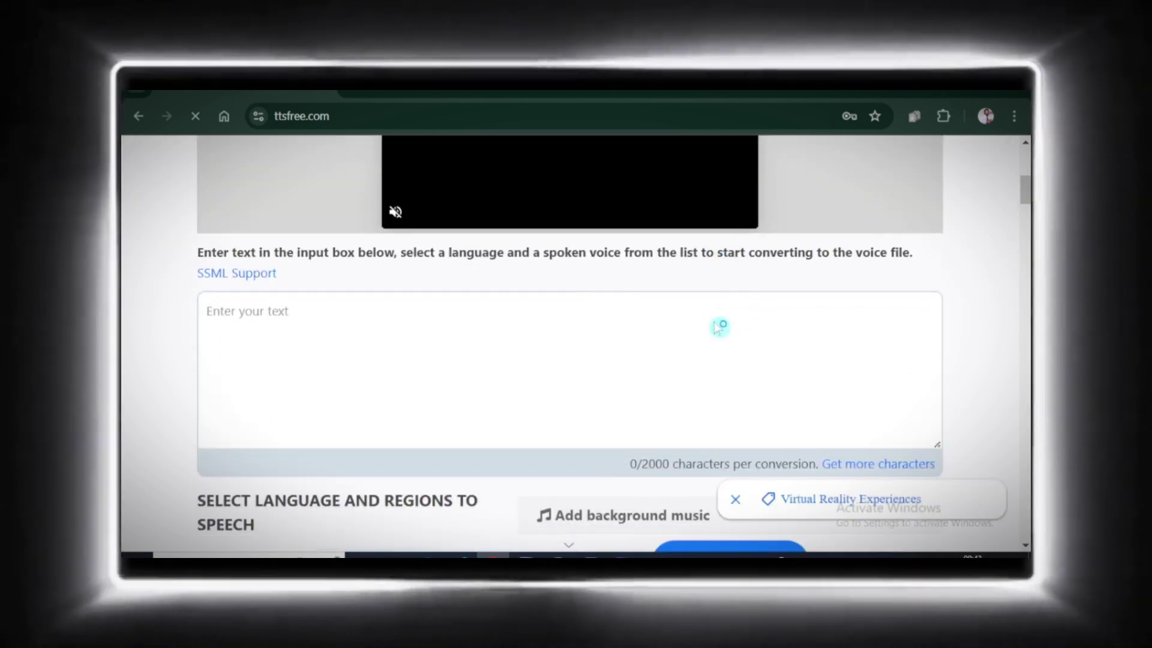
{"action": "scroll", "coordinate": [719, 325], "scroll_direction": "down", "scroll_amount": 1}
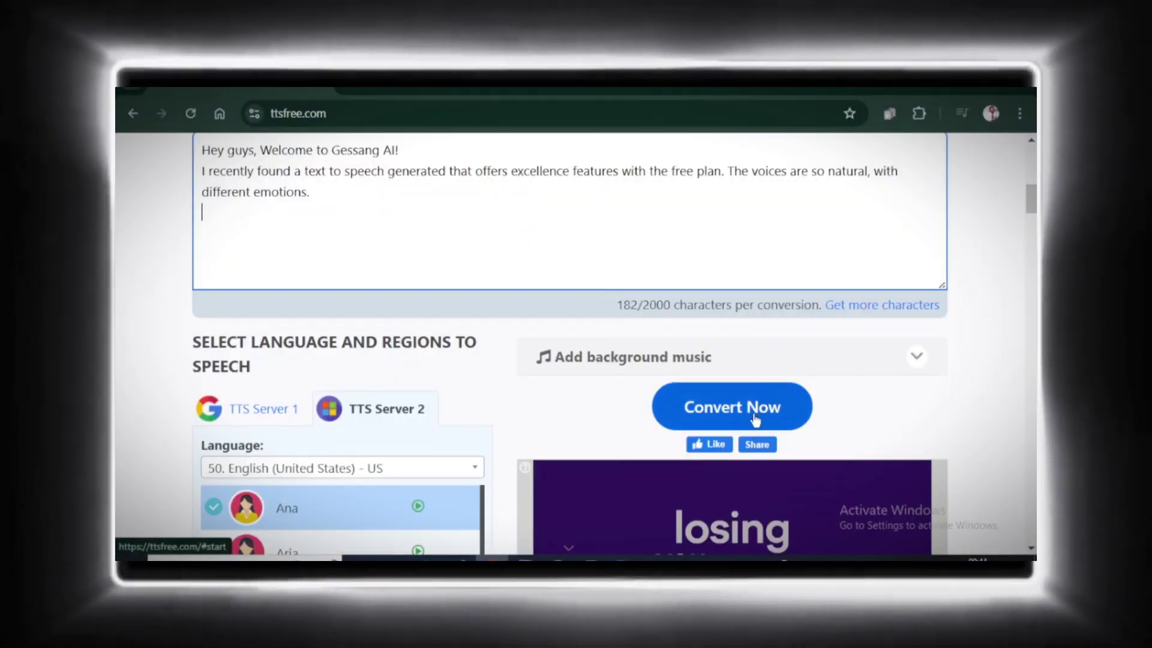
{"action": "left_click", "coordinate": [755, 420]}
{"action": "scroll", "coordinate": [509, 426], "scroll_direction": "down", "scroll_amount": 1}
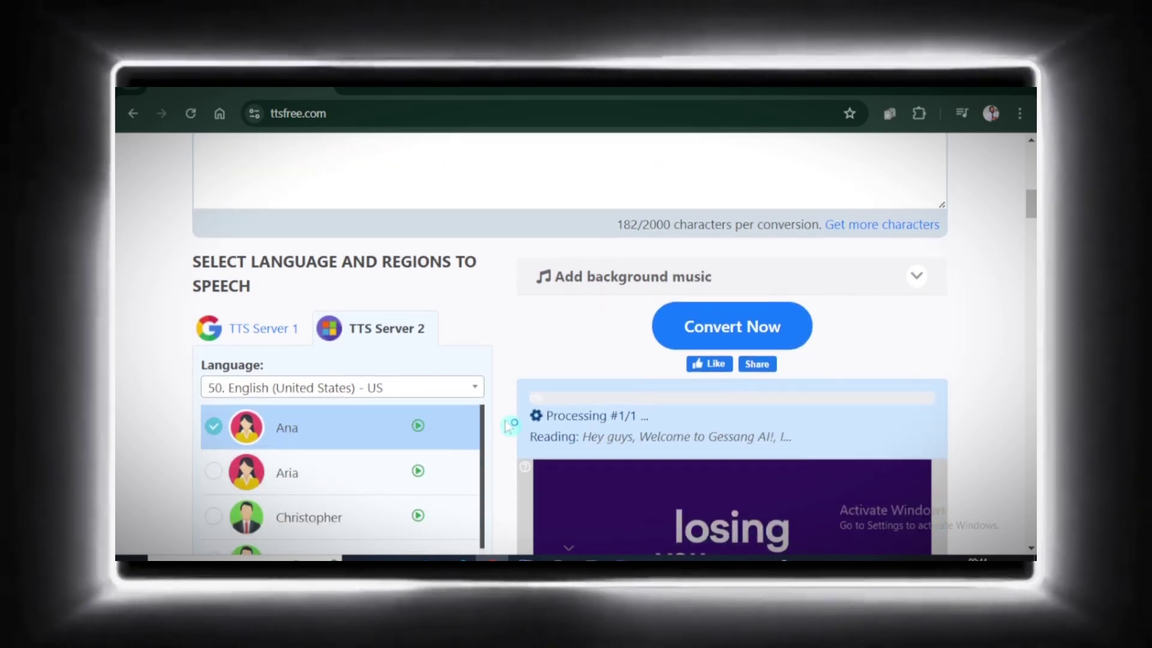
{"action": "scroll", "coordinate": [508, 426], "scroll_direction": "up", "scroll_amount": 1}
{"action": "scroll", "coordinate": [520, 426], "scroll_direction": "down", "scroll_amount": 2}
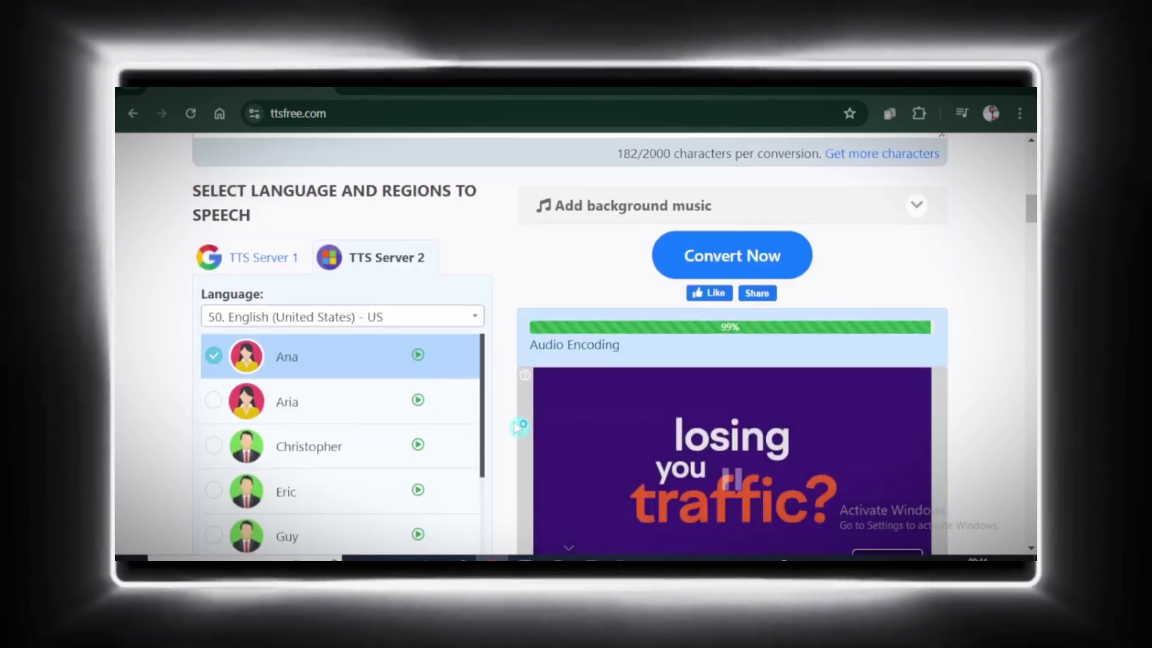
{"action": "scroll", "coordinate": [622, 451], "scroll_direction": "down", "scroll_amount": 10}
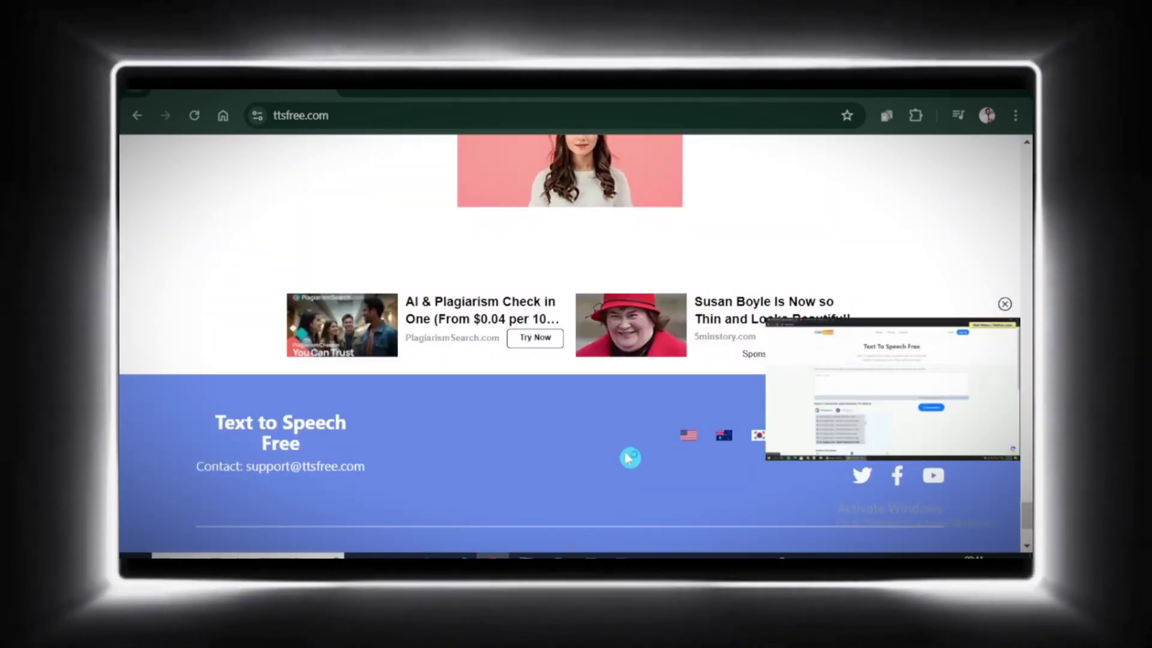
Close TTSFree's floating video ad.
{"action": "mouse_move", "coordinate": [796, 413]}
{"action": "left_click", "coordinate": [1005, 305]}
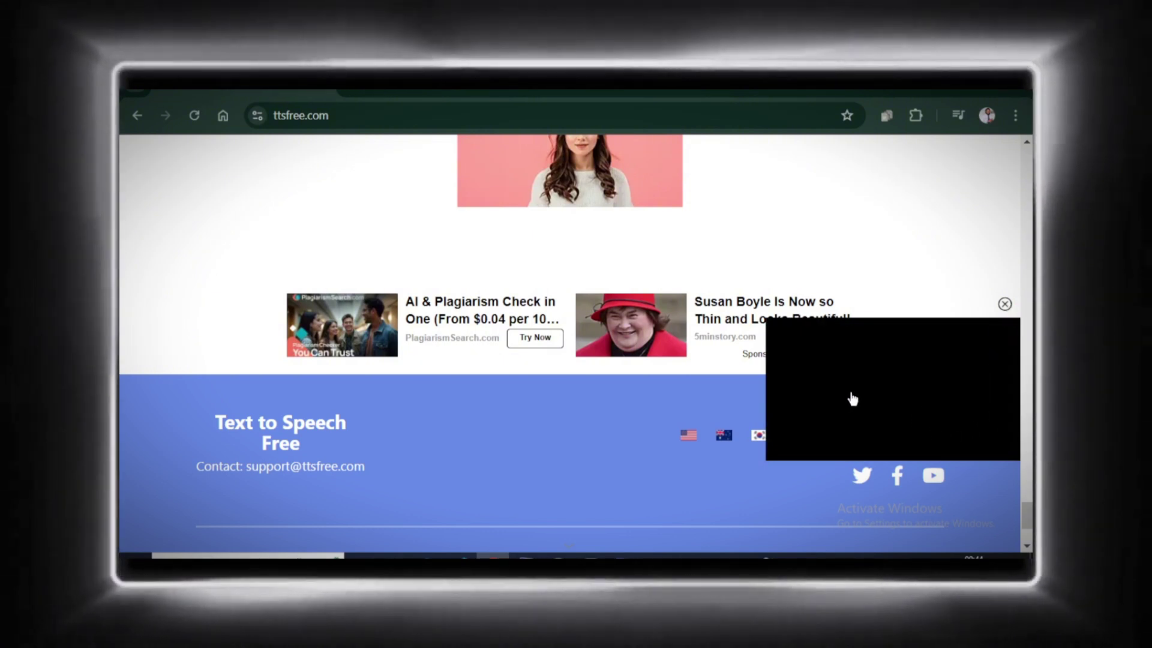
{"action": "left_click", "coordinate": [1006, 305]}
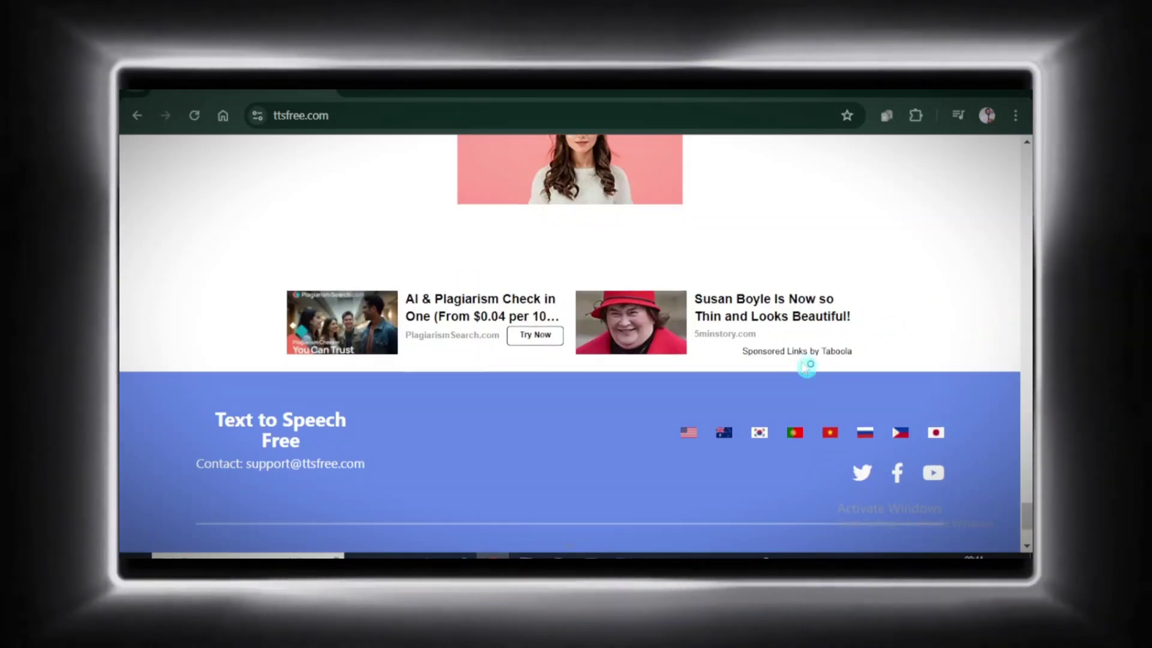
Preview the Guy and Jenny voice demos.
{"action": "scroll", "coordinate": [805, 366], "scroll_direction": "down", "scroll_amount": 3}
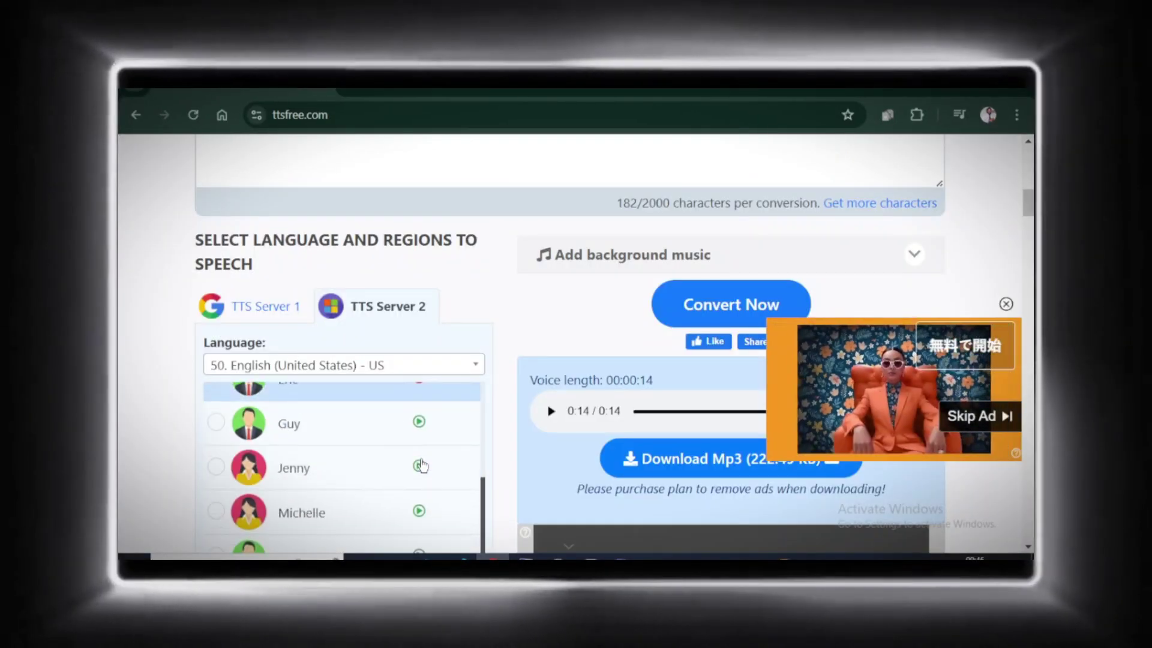
{"action": "left_click", "coordinate": [420, 465]}
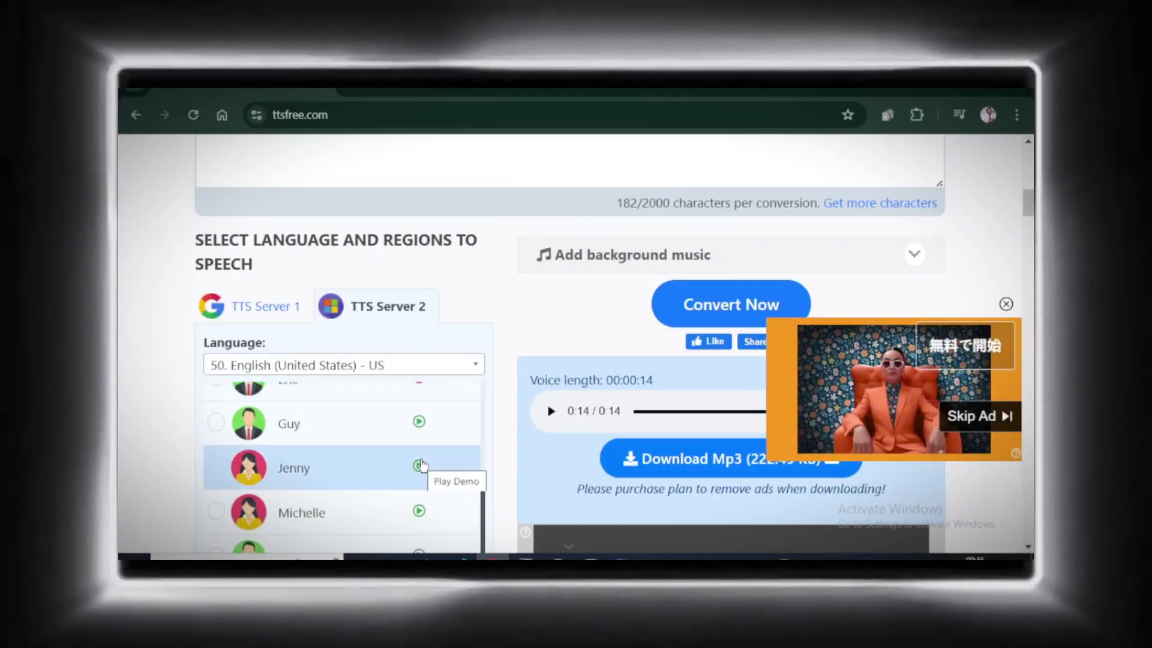
{"action": "left_click", "coordinate": [418, 421]}
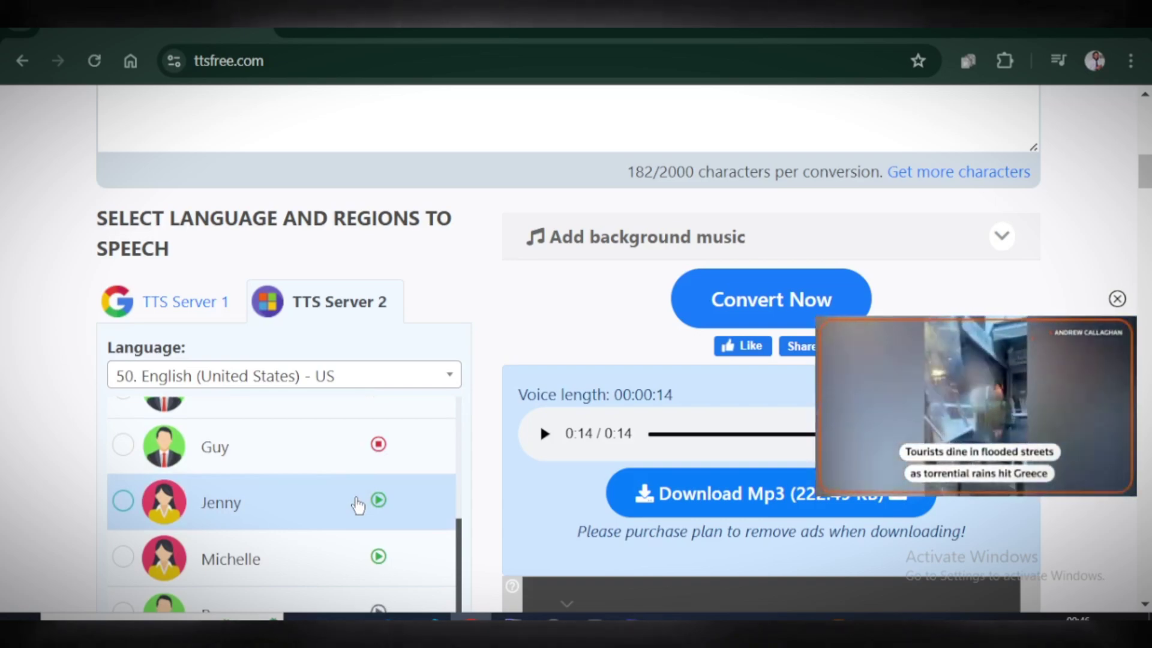
{"action": "scroll", "coordinate": [358, 505], "scroll_direction": "down", "scroll_amount": 2}
{"action": "left_click", "coordinate": [378, 400]}
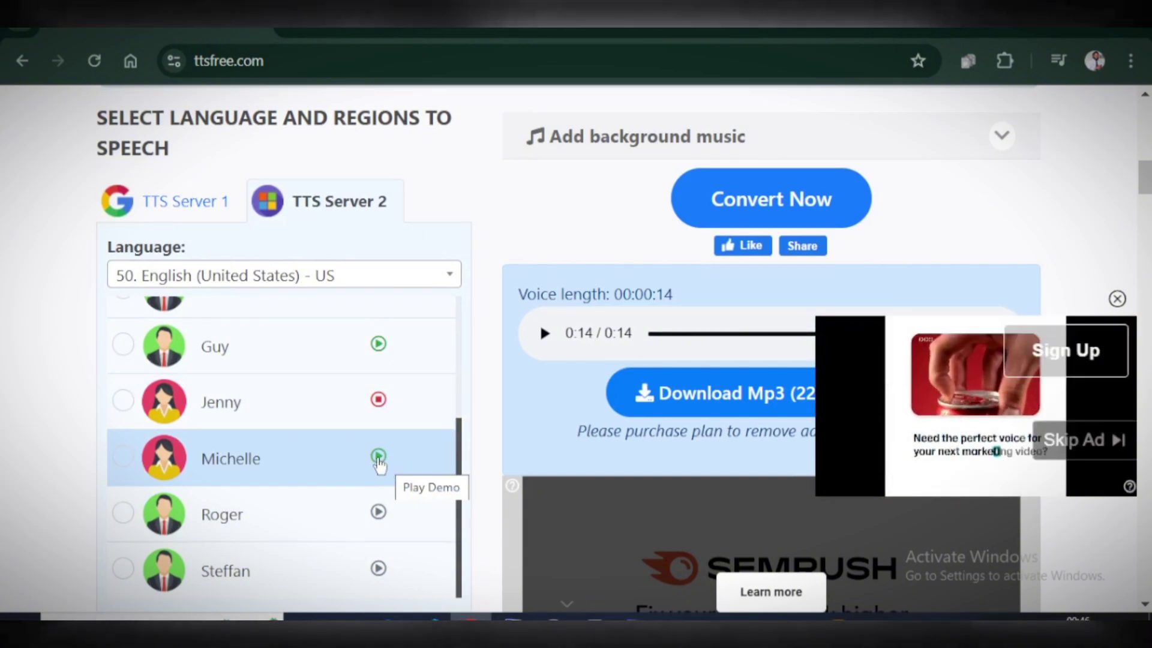
Select Roger as the TTSFree voice.
{"action": "left_click", "coordinate": [322, 516]}
{"action": "scroll", "coordinate": [321, 532], "scroll_direction": "down", "scroll_amount": 6}
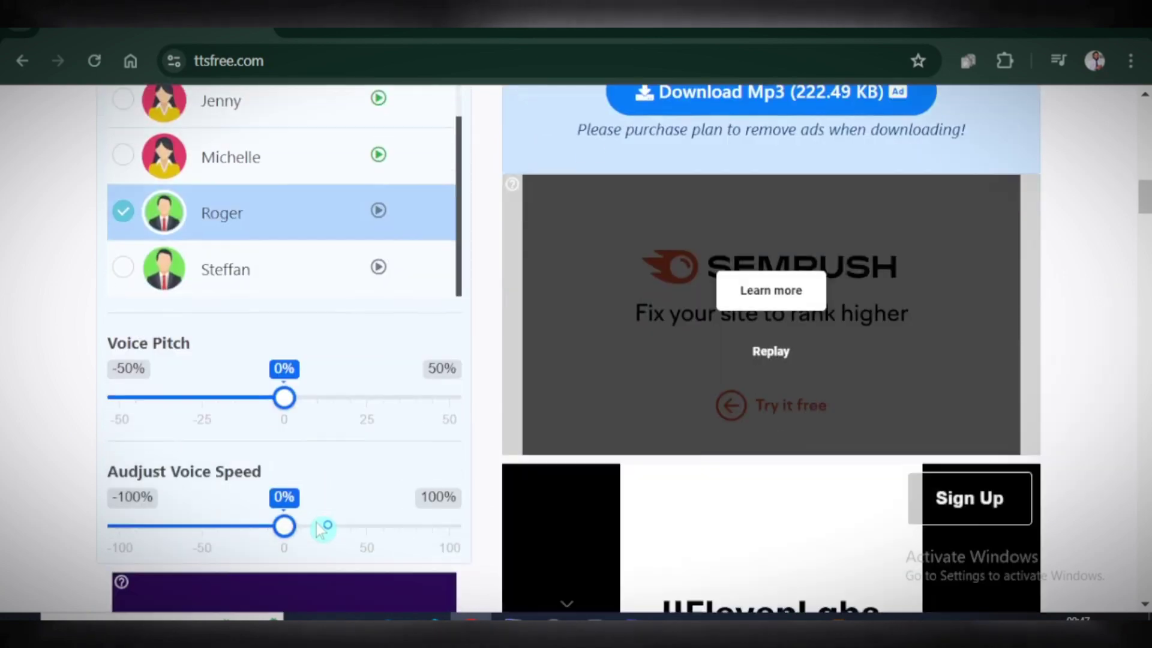
{"action": "scroll", "coordinate": [324, 528], "scroll_direction": "up", "scroll_amount": 5}
{"action": "scroll", "coordinate": [327, 525], "scroll_direction": "up", "scroll_amount": 9}
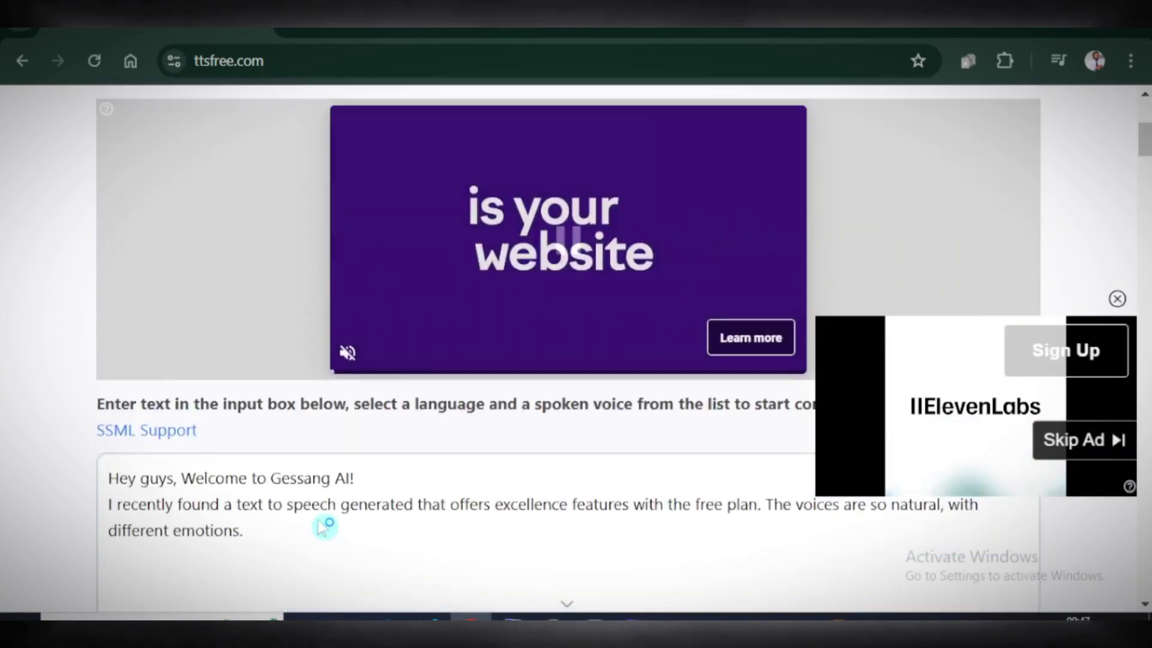
{"action": "scroll", "coordinate": [319, 527], "scroll_direction": "down", "scroll_amount": 5}
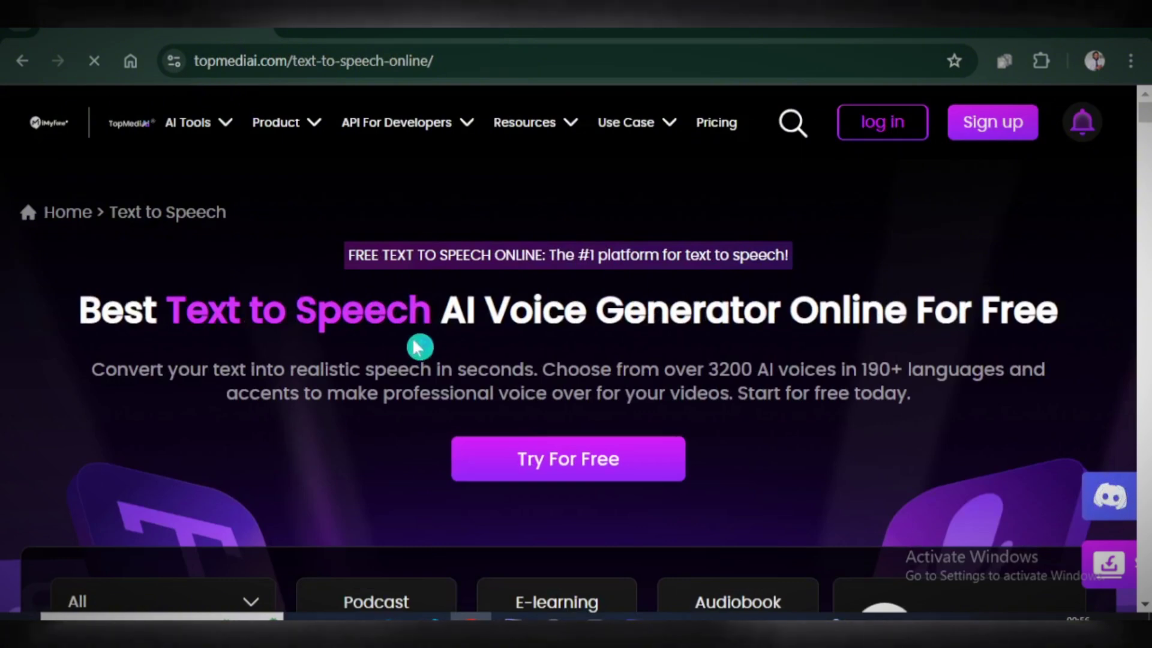
Go to TopMediai's free text-to-speech app and start the editor in General Mode.
{"action": "left_click", "coordinate": [447, 60]}
{"action": "left_click_drag", "start_coordinate": [447, 59], "coordinate": [228, 61]}
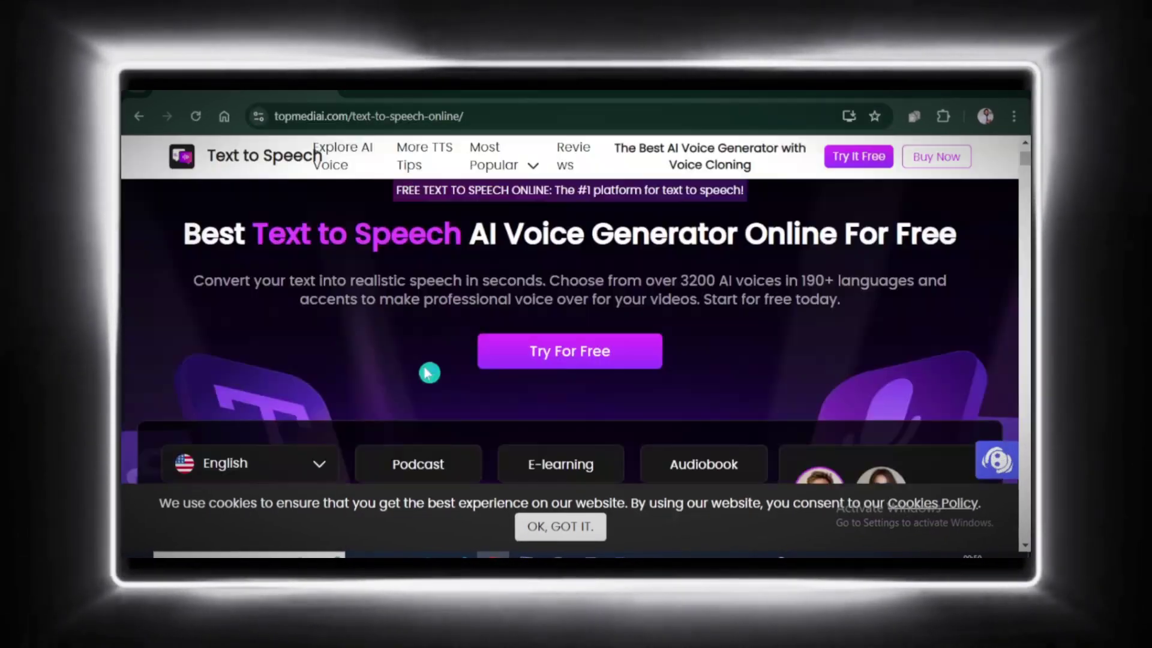
{"action": "scroll", "coordinate": [564, 358], "scroll_direction": "down", "scroll_amount": 2}
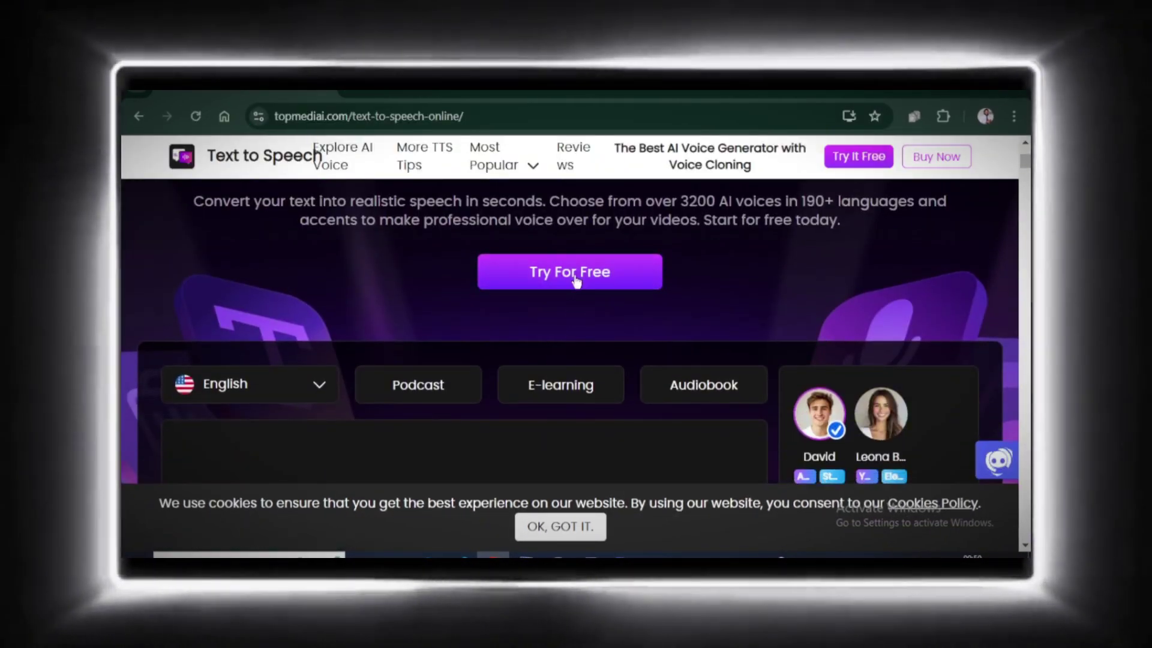
{"action": "left_click", "coordinate": [570, 279]}
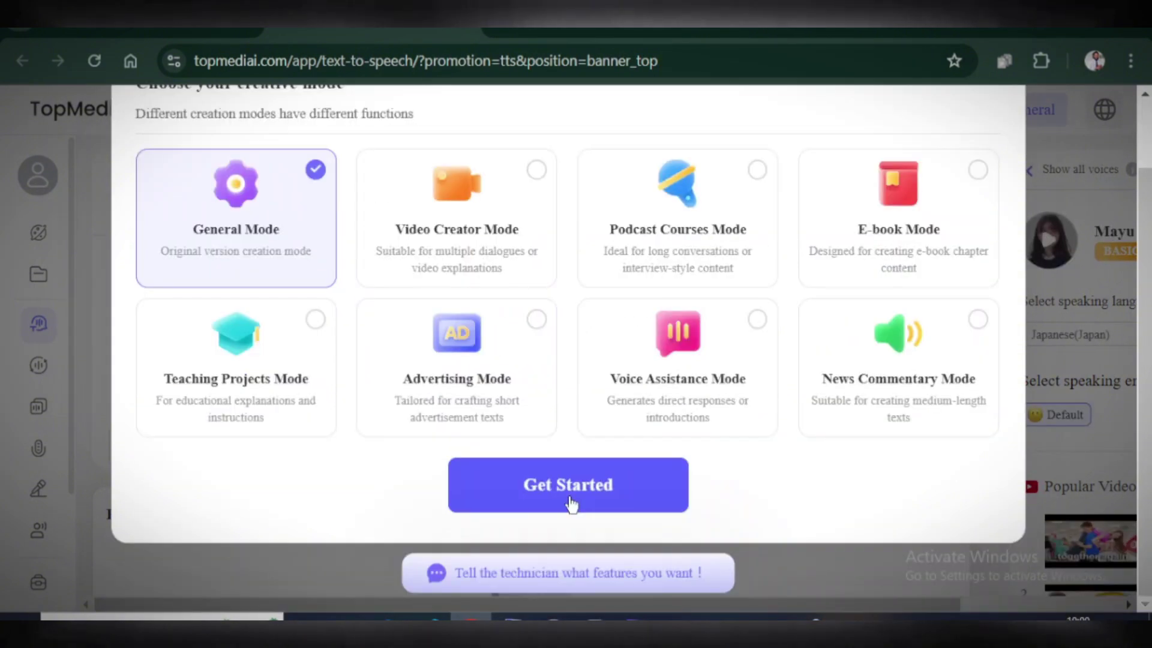
{"action": "left_click", "coordinate": [568, 501]}
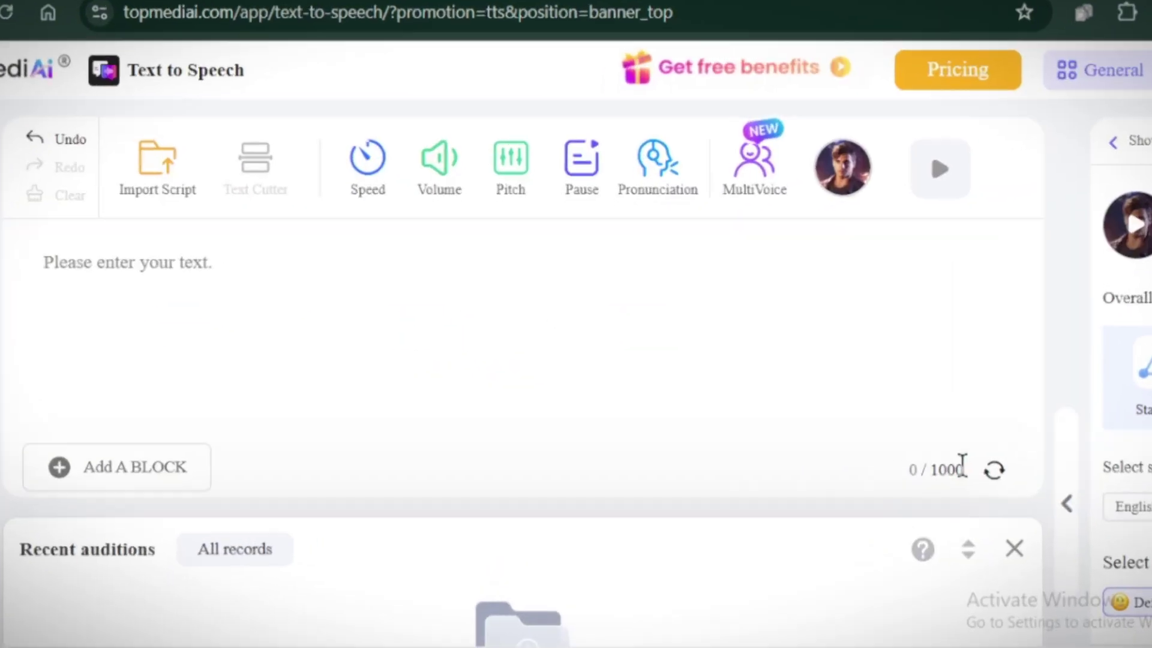
Browse the voice library and place the cursor after the welcome paragraph for audition.
{"action": "left_click_drag", "start_coordinate": [903, 447], "coordinate": [884, 445]}
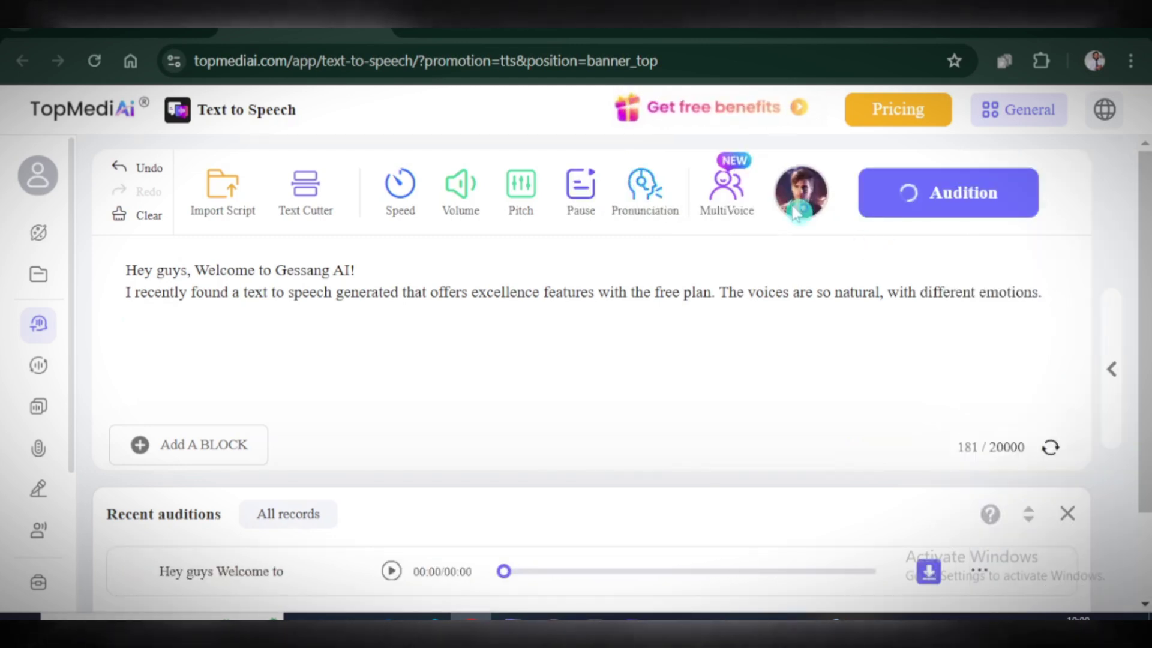
{"action": "left_click", "coordinate": [796, 213]}
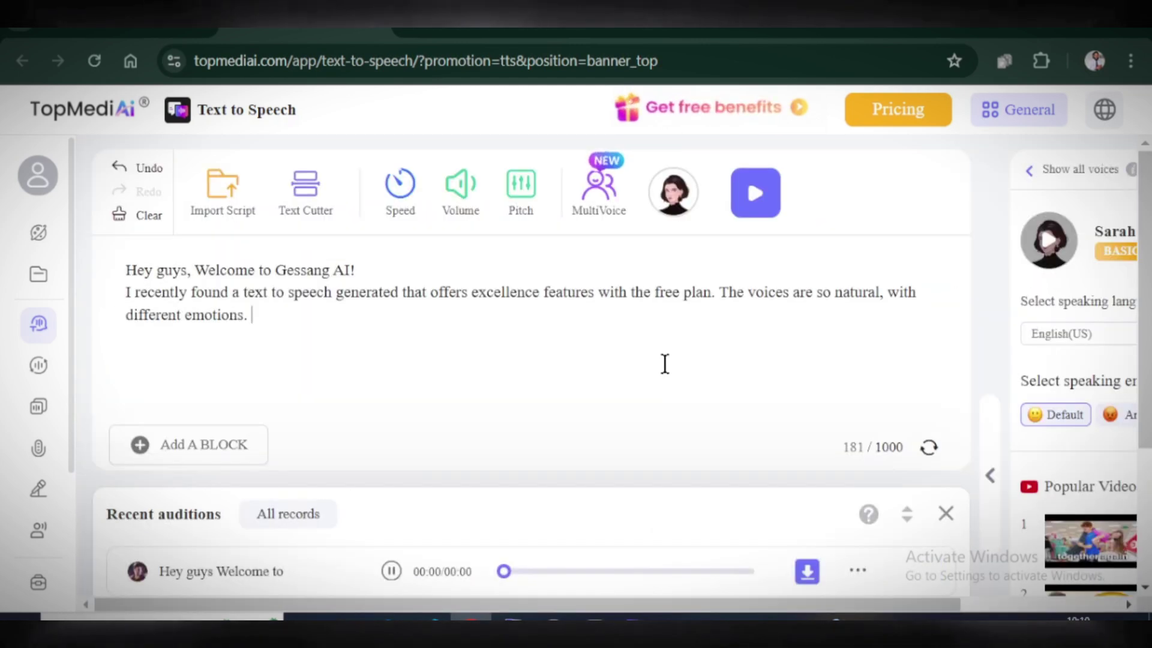
{"action": "left_click", "coordinate": [706, 454]}
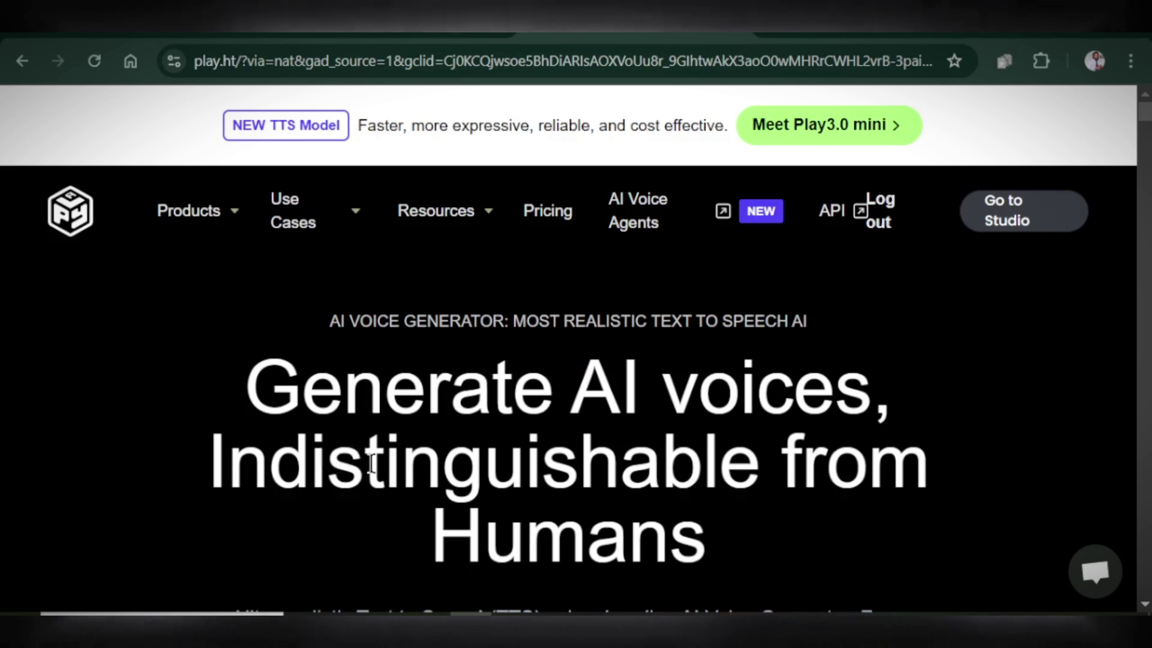
Play PlayHT's Conversational AI, Voice Your videos and Narrate Your Stories samples.
{"action": "scroll", "coordinate": [403, 476], "scroll_direction": "down", "scroll_amount": 10}
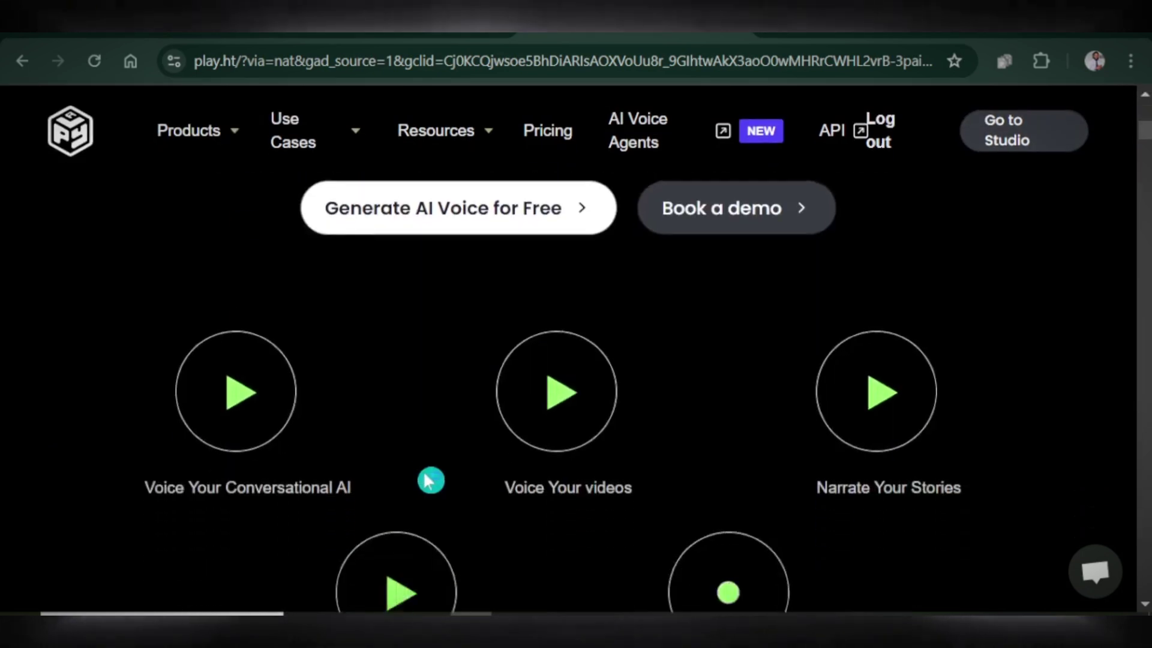
{"action": "scroll", "coordinate": [431, 480], "scroll_direction": "down", "scroll_amount": 1}
{"action": "left_click", "coordinate": [249, 356]}
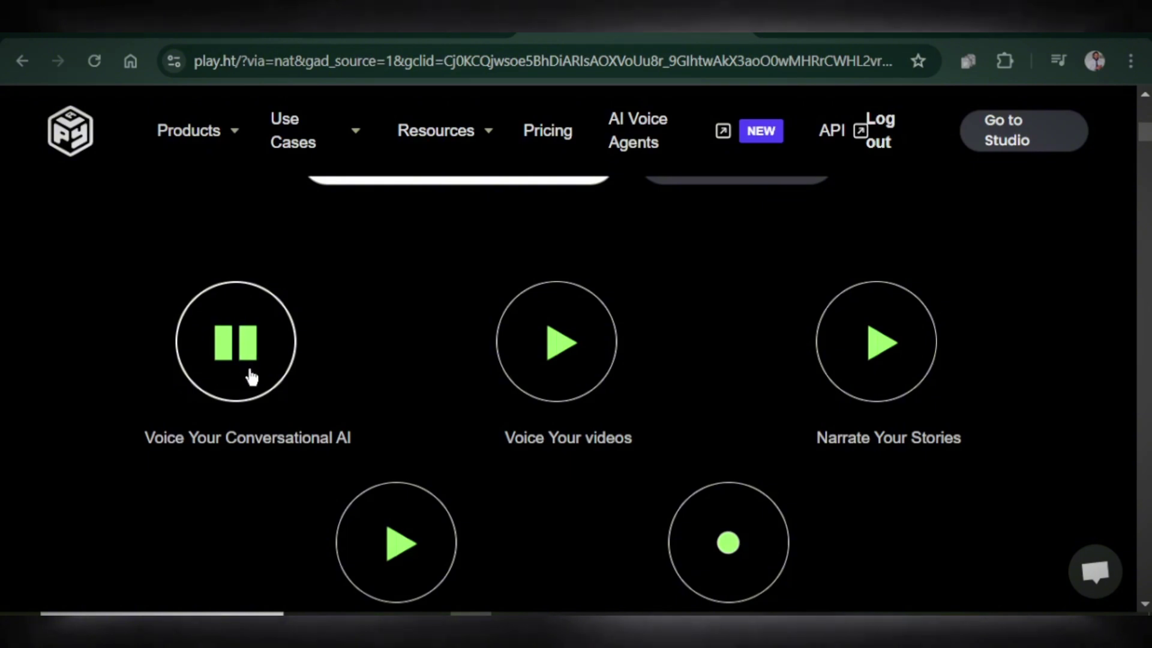
{"action": "left_click", "coordinate": [567, 362]}
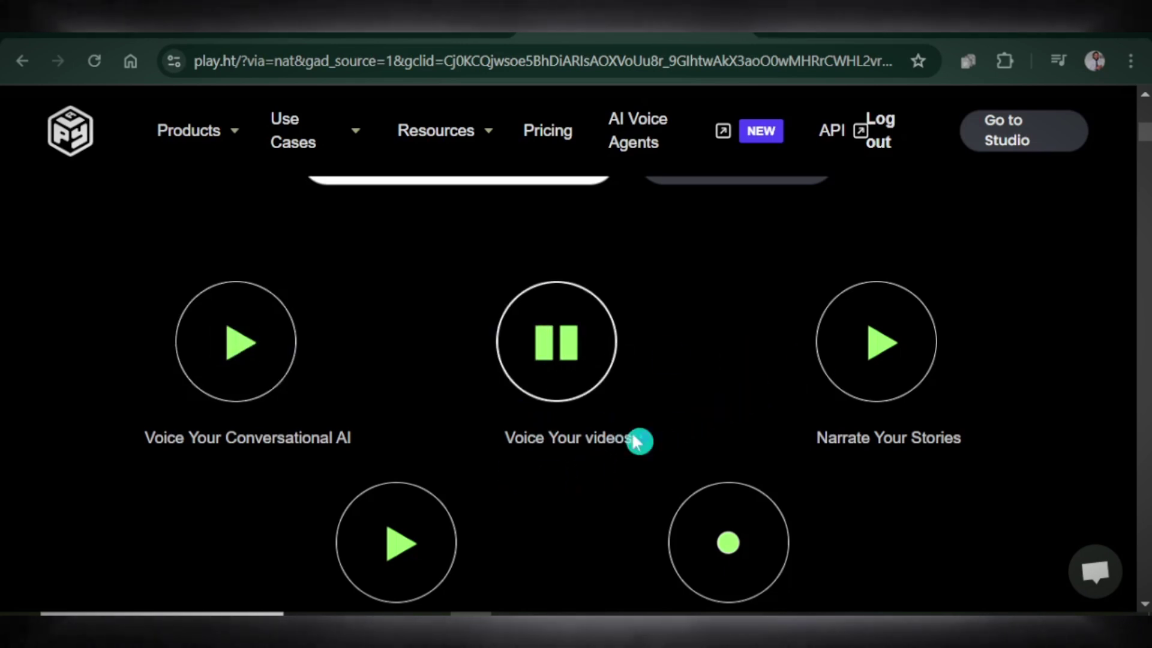
{"action": "left_click", "coordinate": [881, 359]}
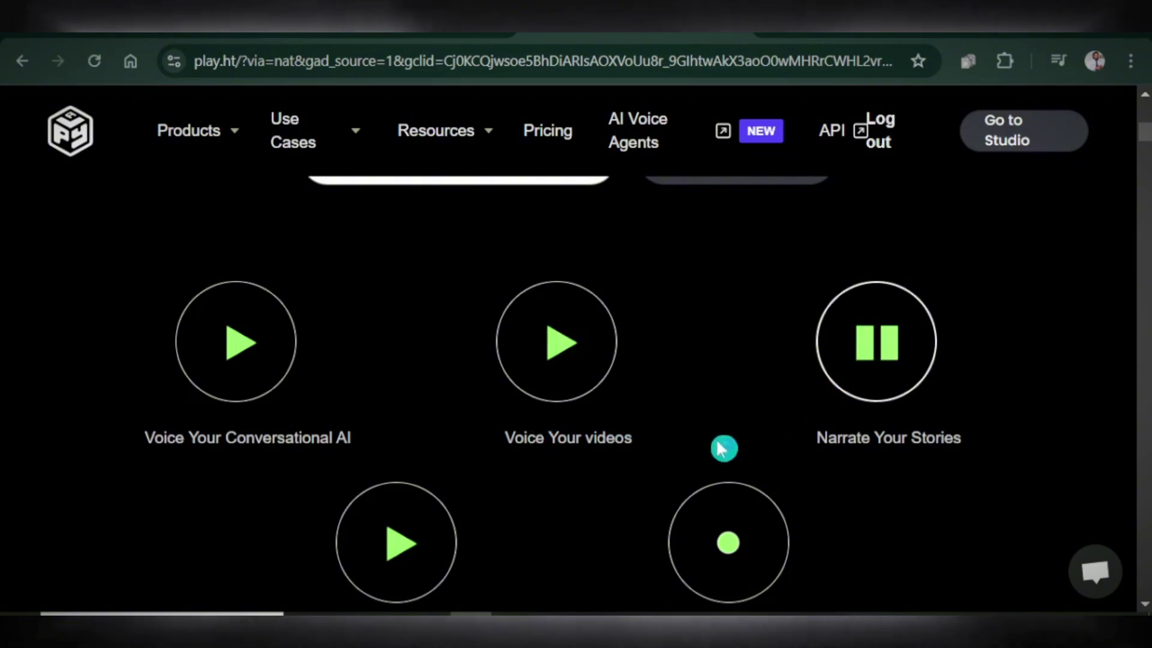
Open the PlayHT studio editor on a new file.
{"action": "scroll", "coordinate": [772, 345], "scroll_direction": "up", "scroll_amount": 2}
{"action": "scroll", "coordinate": [772, 345], "scroll_direction": "up", "scroll_amount": 3}
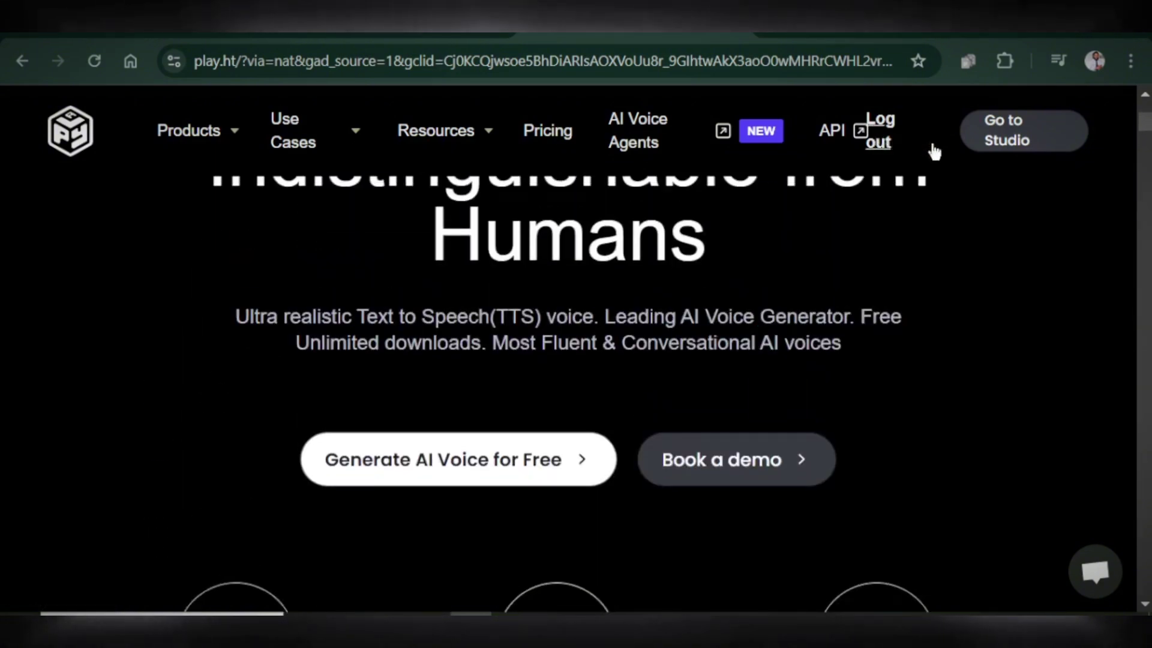
{"action": "left_click", "coordinate": [953, 137]}
{"action": "scroll", "coordinate": [323, 270], "scroll_direction": "down", "scroll_amount": 2}
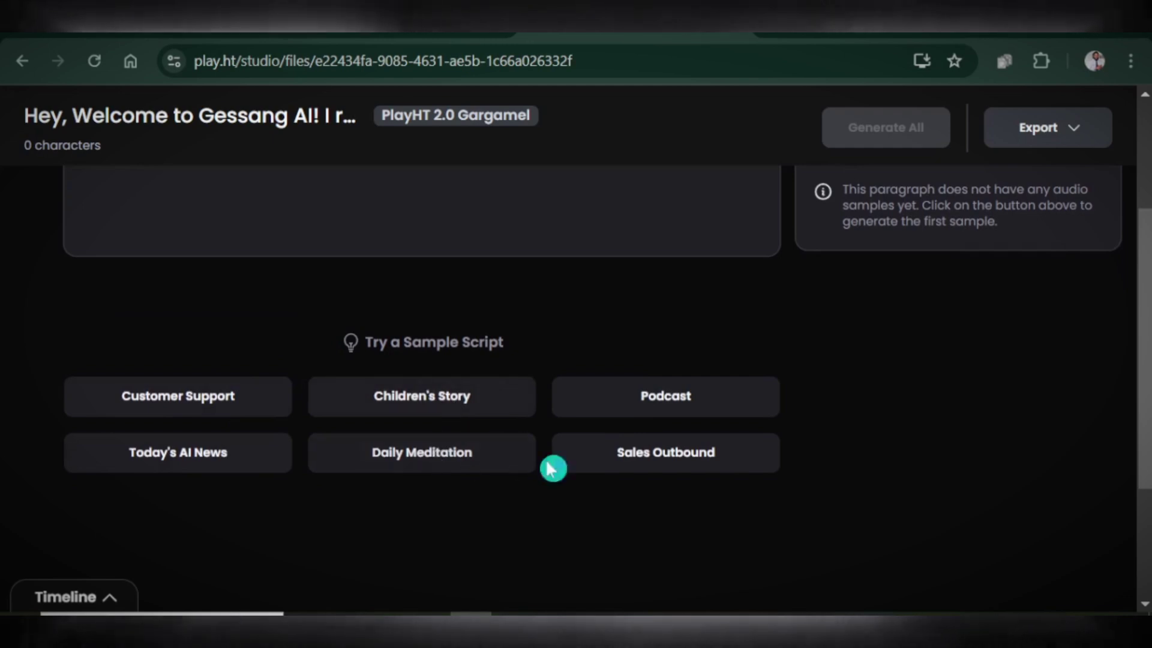
Paste the four-paragraph welcome script into the empty Benton text box and review its paragraphs.
{"action": "scroll", "coordinate": [318, 445], "scroll_direction": "up", "scroll_amount": 3}
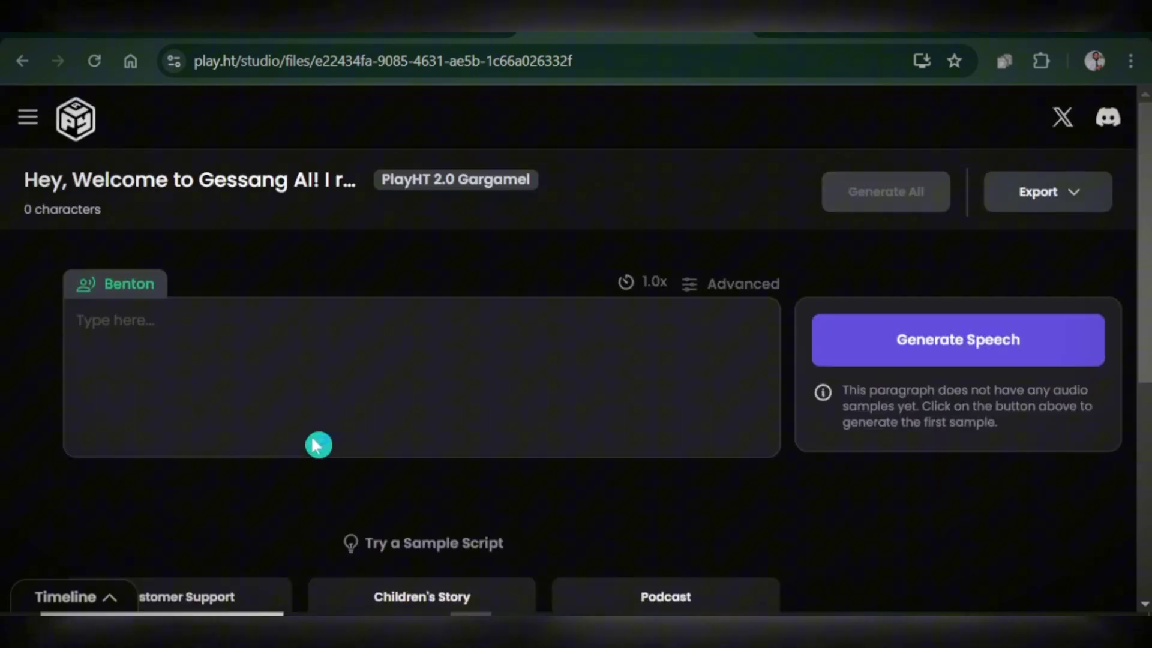
{"action": "left_click", "coordinate": [111, 342]}
{"action": "type", "text": "Hey, Welcome to Gessang AI! I recently found a text to speech generated that offers excellence features with the free plan.The voices are so natural with different emotions. Do you think this tool can comfortably compete with elevenlabs? Well it just may. But for me, playht is a good alternative to elevenlabs"}
{"action": "scroll", "coordinate": [289, 408], "scroll_direction": "down", "scroll_amount": 3}
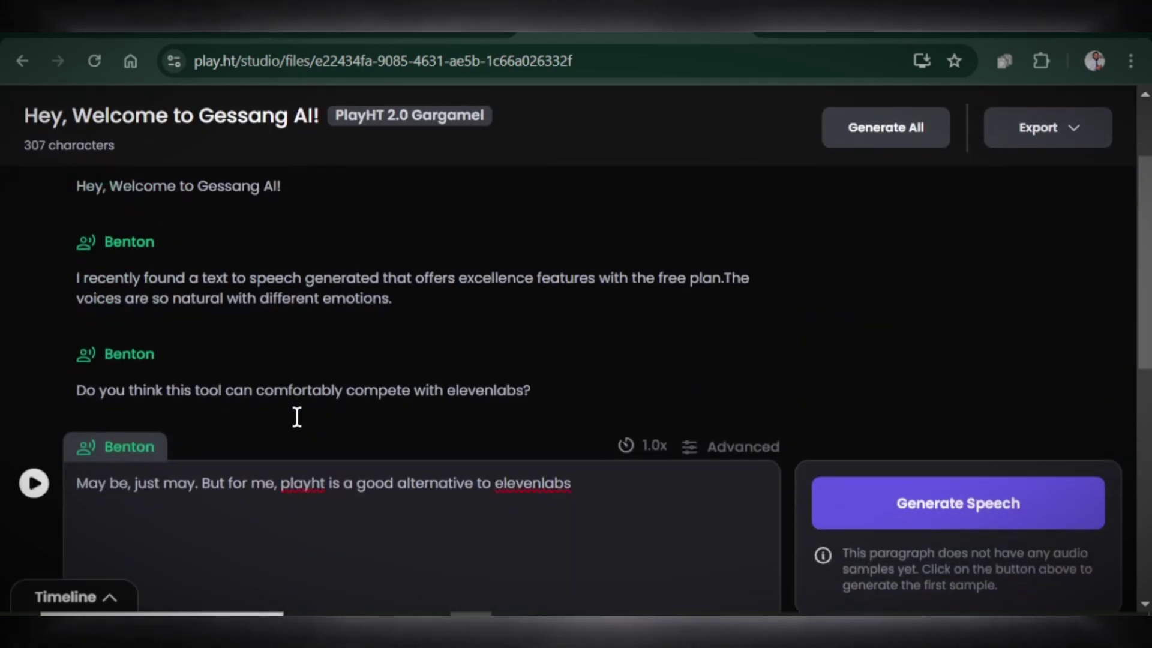
{"action": "left_click", "coordinate": [300, 426]}
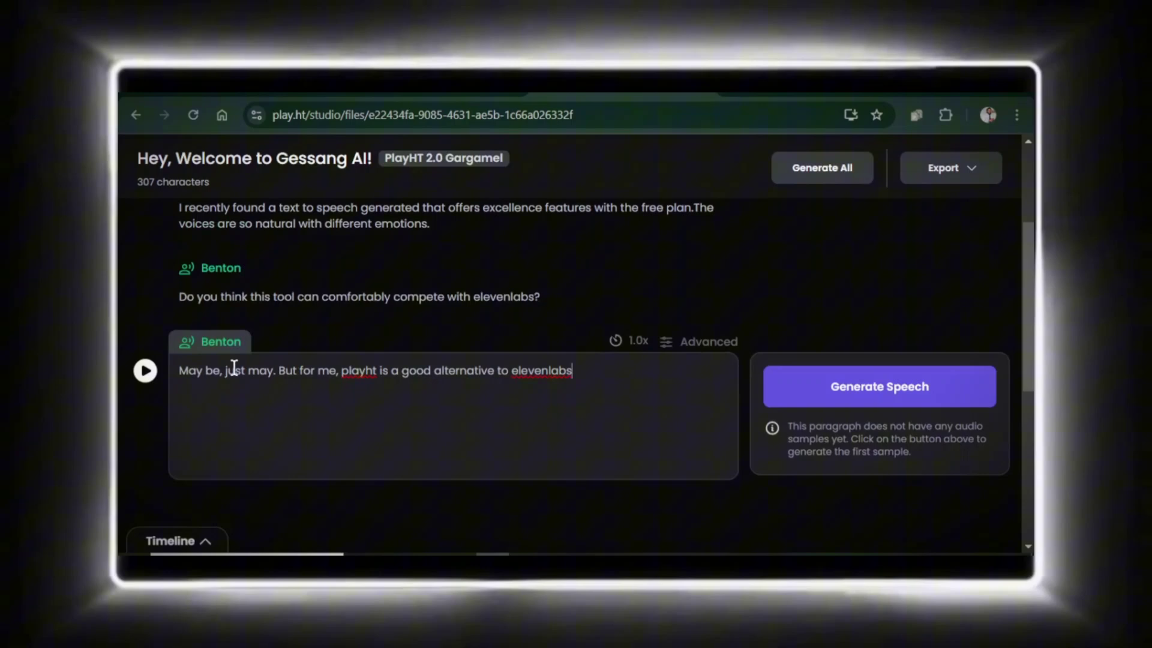
{"action": "scroll", "coordinate": [146, 378], "scroll_direction": "up", "scroll_amount": 3}
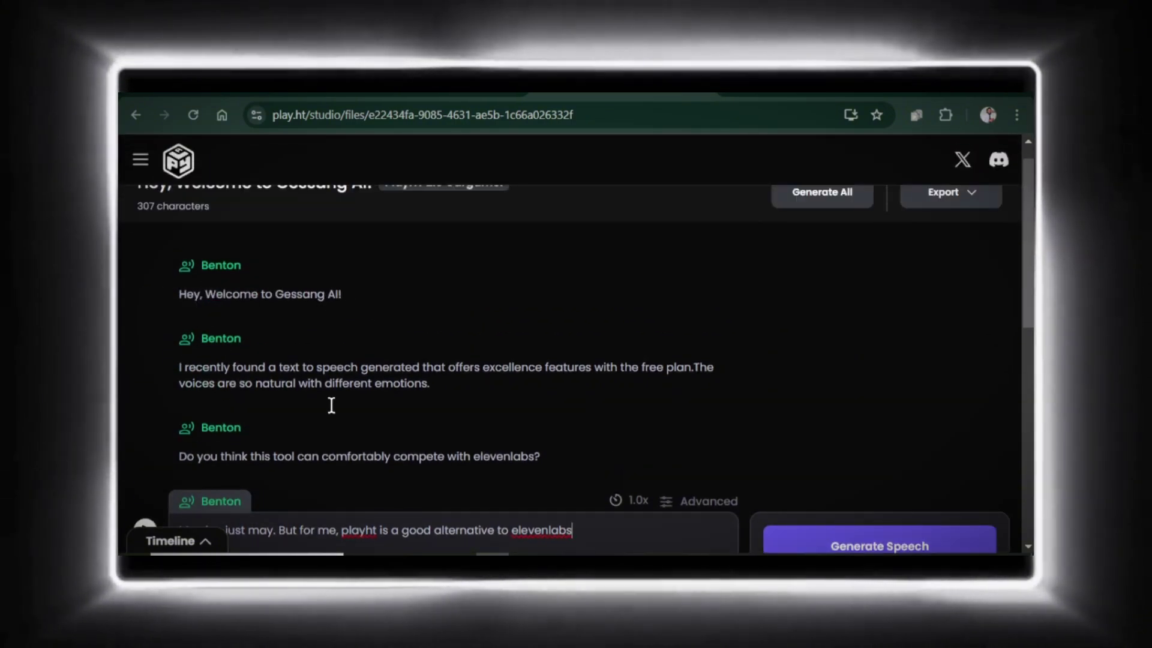
{"action": "left_click", "coordinate": [410, 433]}
{"action": "scroll", "coordinate": [410, 433], "scroll_direction": "down", "scroll_amount": 1}
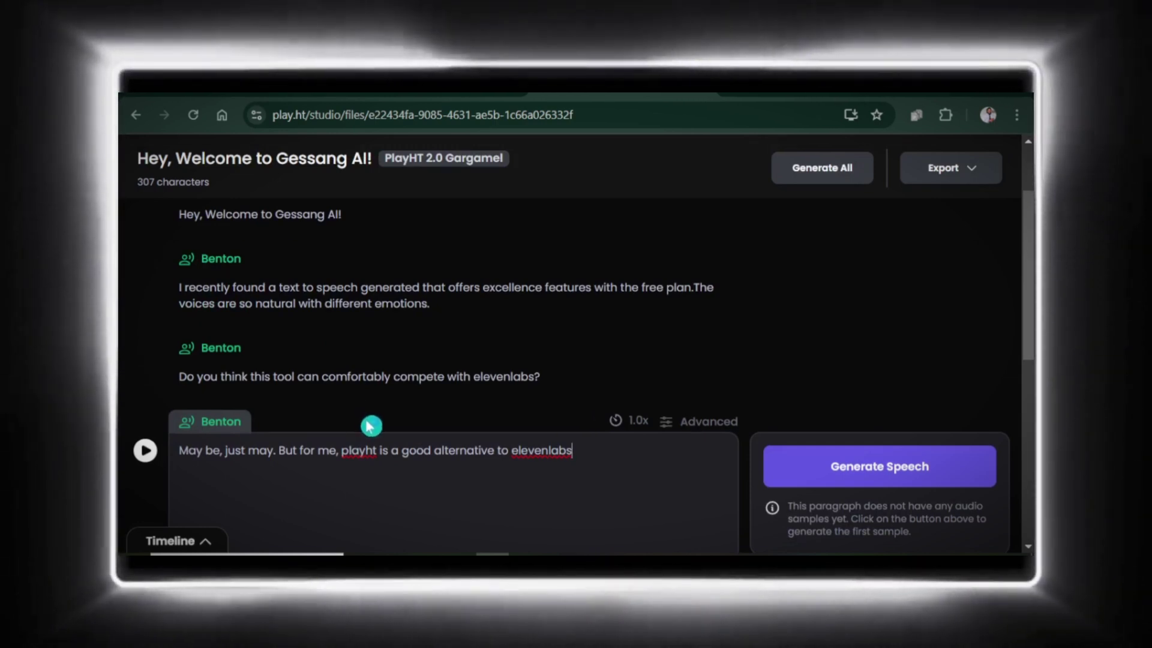
{"action": "scroll", "coordinate": [354, 422], "scroll_direction": "up", "scroll_amount": 1}
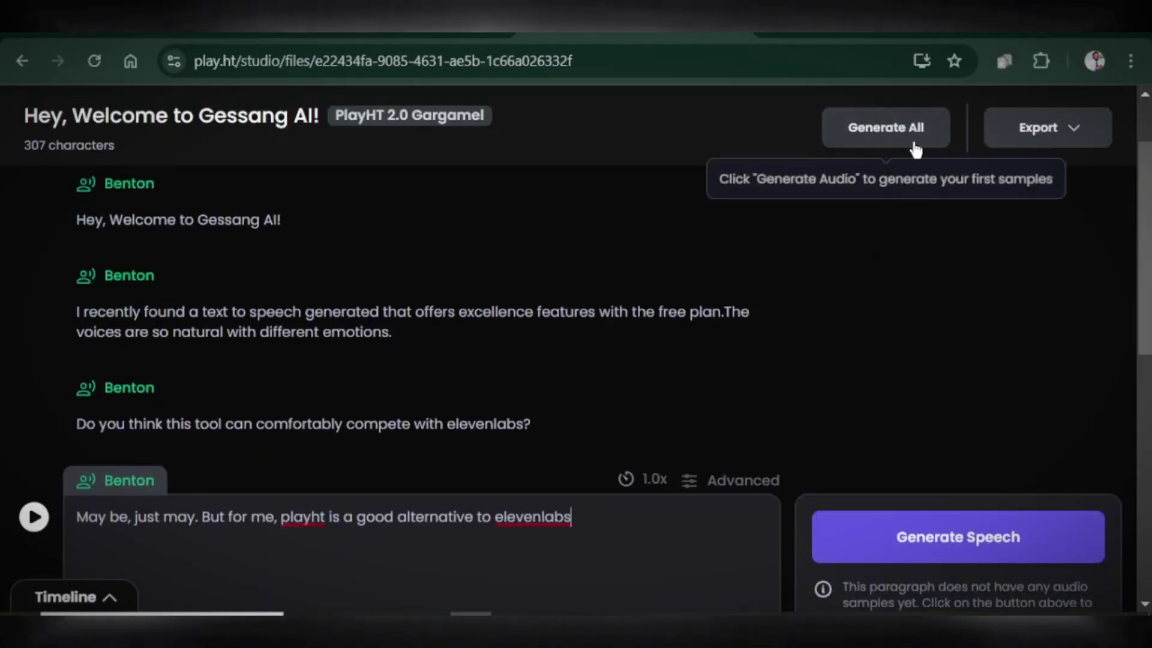
Generate speech for all paragraphs and bring up the second paragraph's audio.
{"action": "left_click", "coordinate": [913, 143]}
{"action": "left_click", "coordinate": [204, 330]}
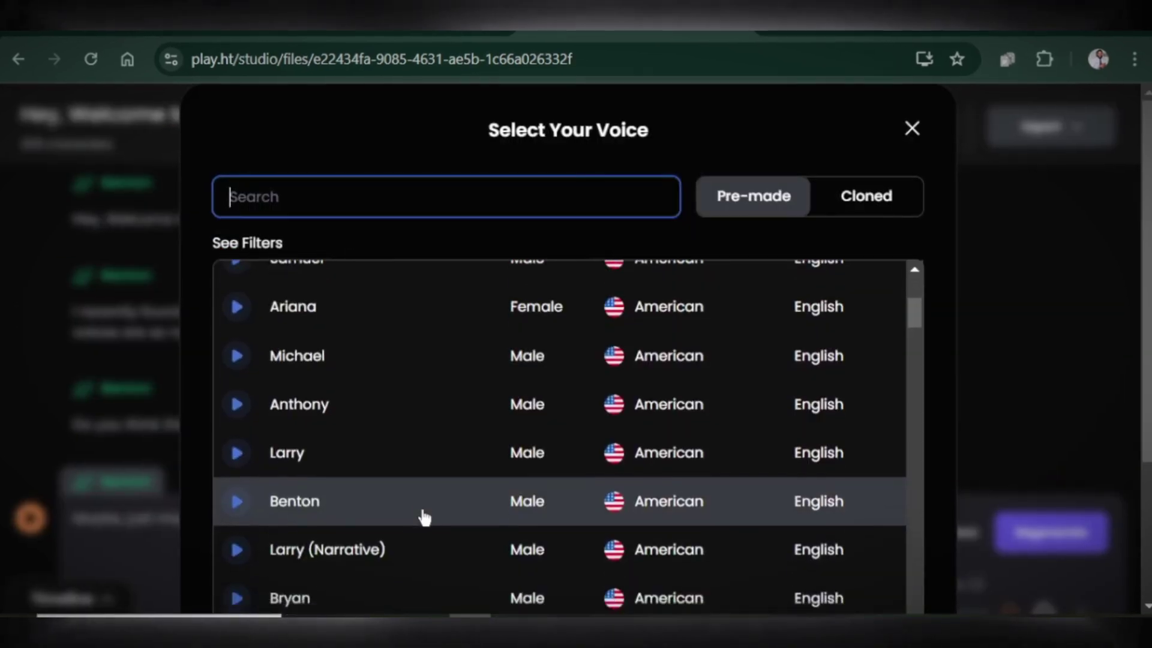
{"action": "scroll", "coordinate": [420, 505], "scroll_direction": "down", "scroll_amount": 10}
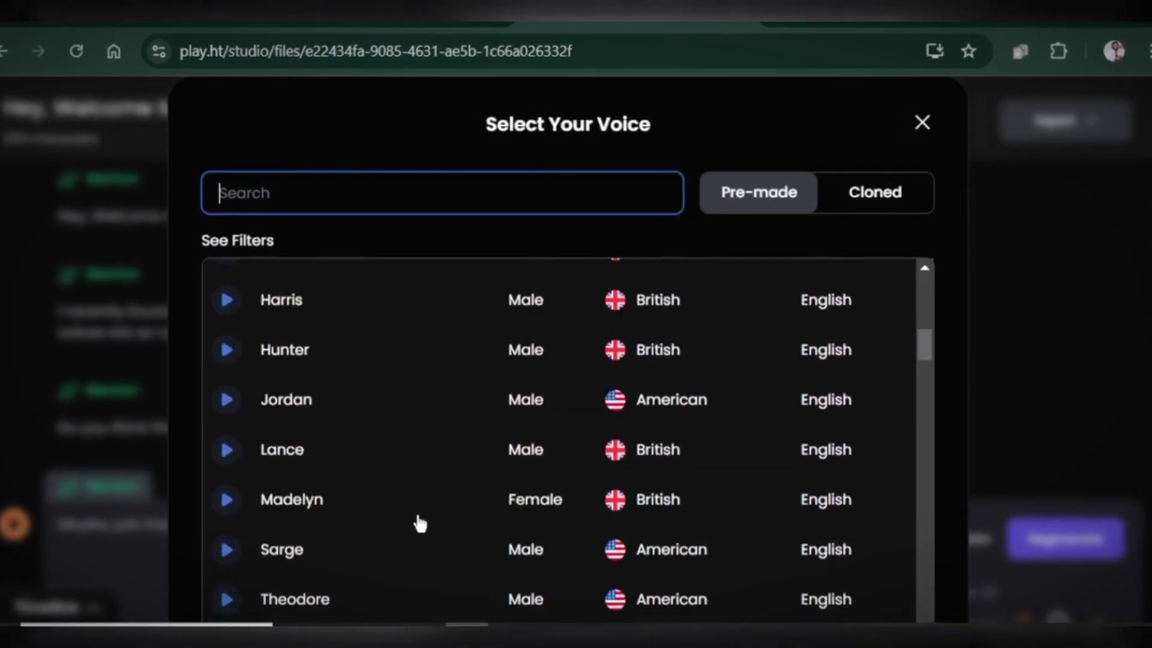
Scroll through PlayHT's pre-made voice list, including Axel, Ayla, Baptiste and Barry.
{"action": "scroll", "coordinate": [417, 523], "scroll_direction": "down", "scroll_amount": 15}
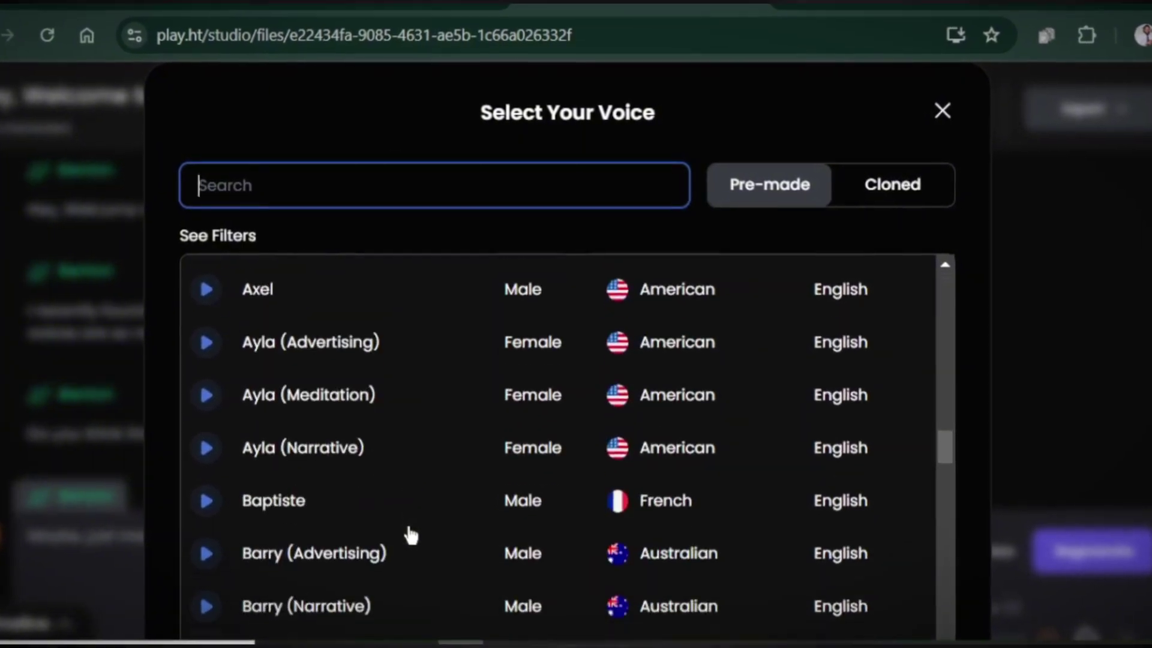